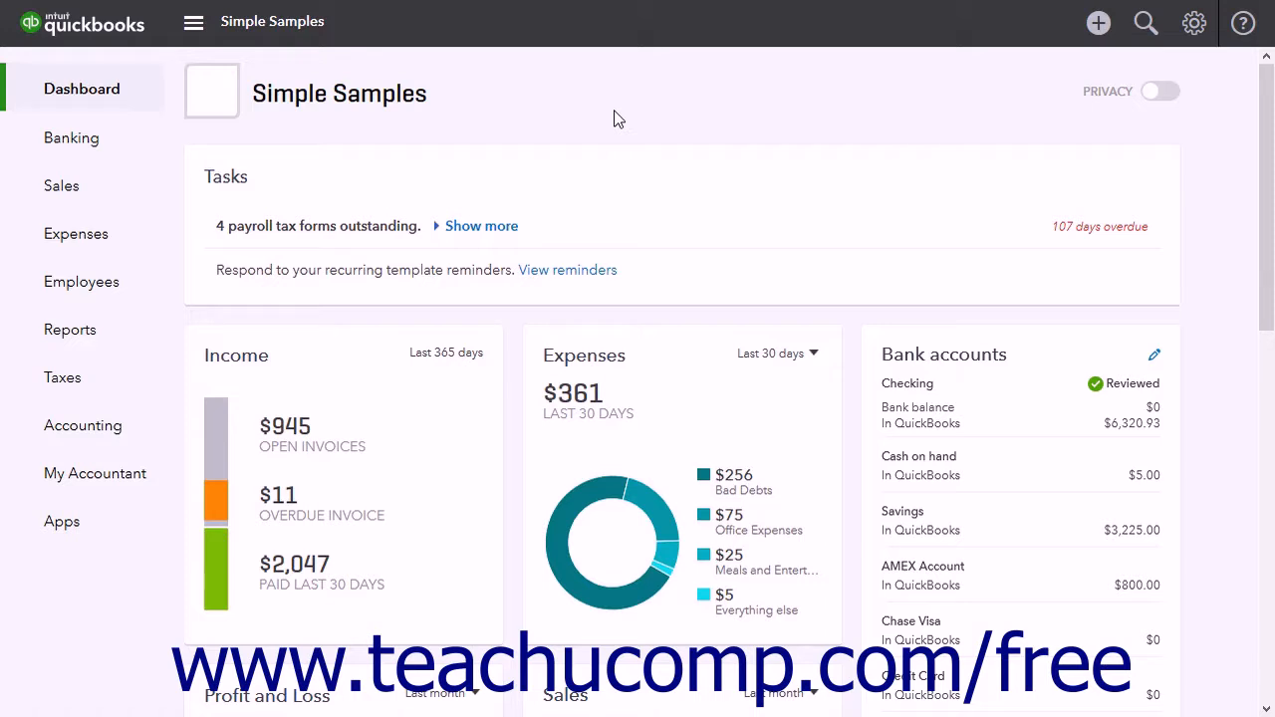
Open the management reports list and make a copy of the Sales Performance report.
{"action": "left_click", "coordinate": [107, 331]}
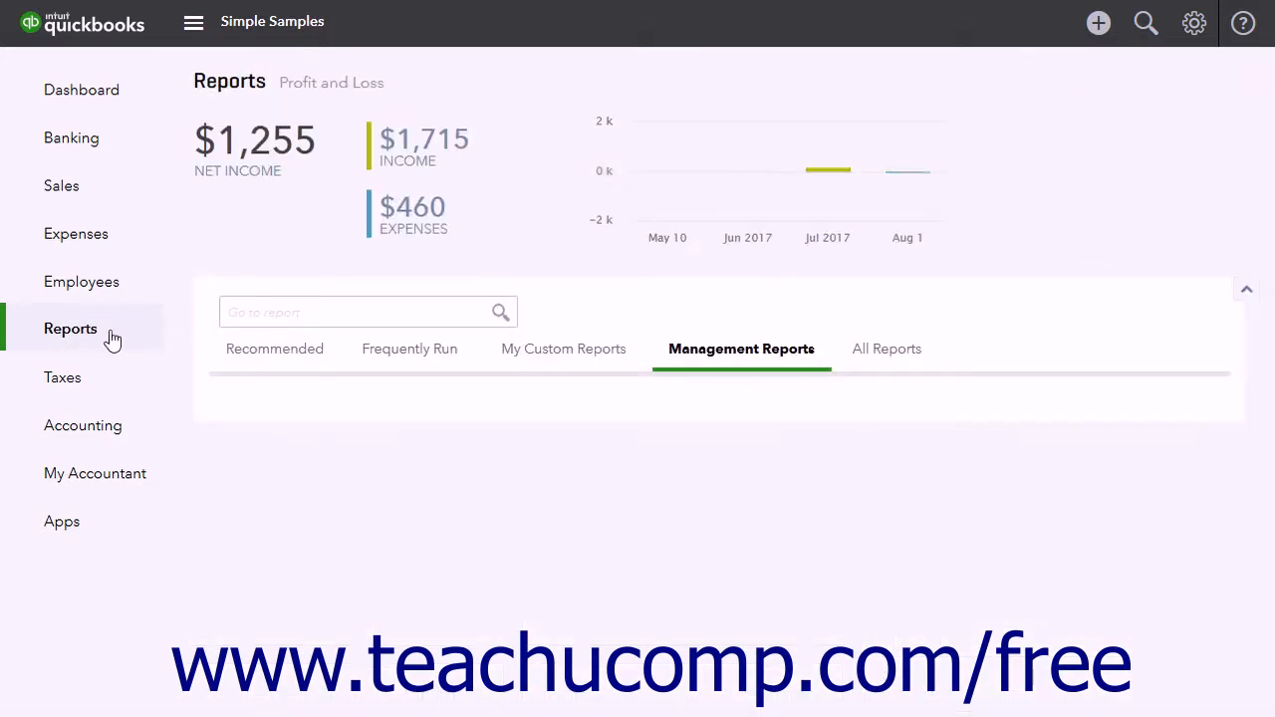
{"action": "left_click", "coordinate": [715, 358]}
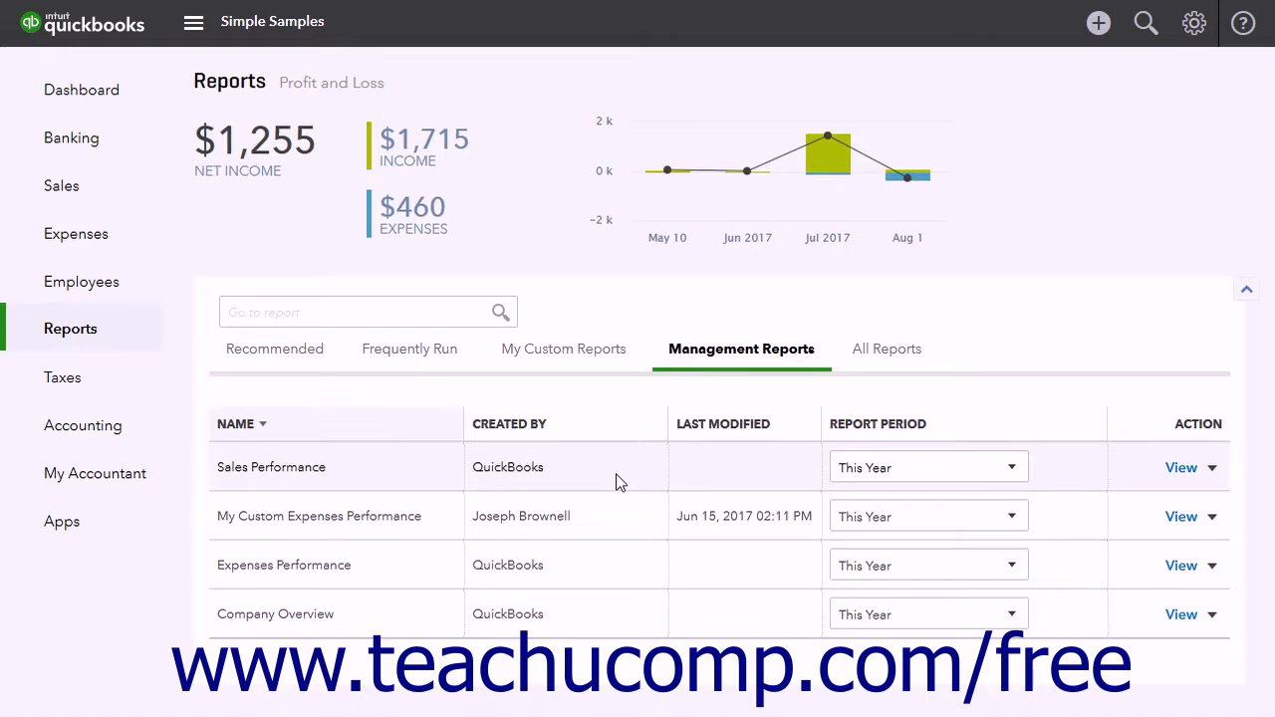
{"action": "left_click", "coordinate": [1212, 469]}
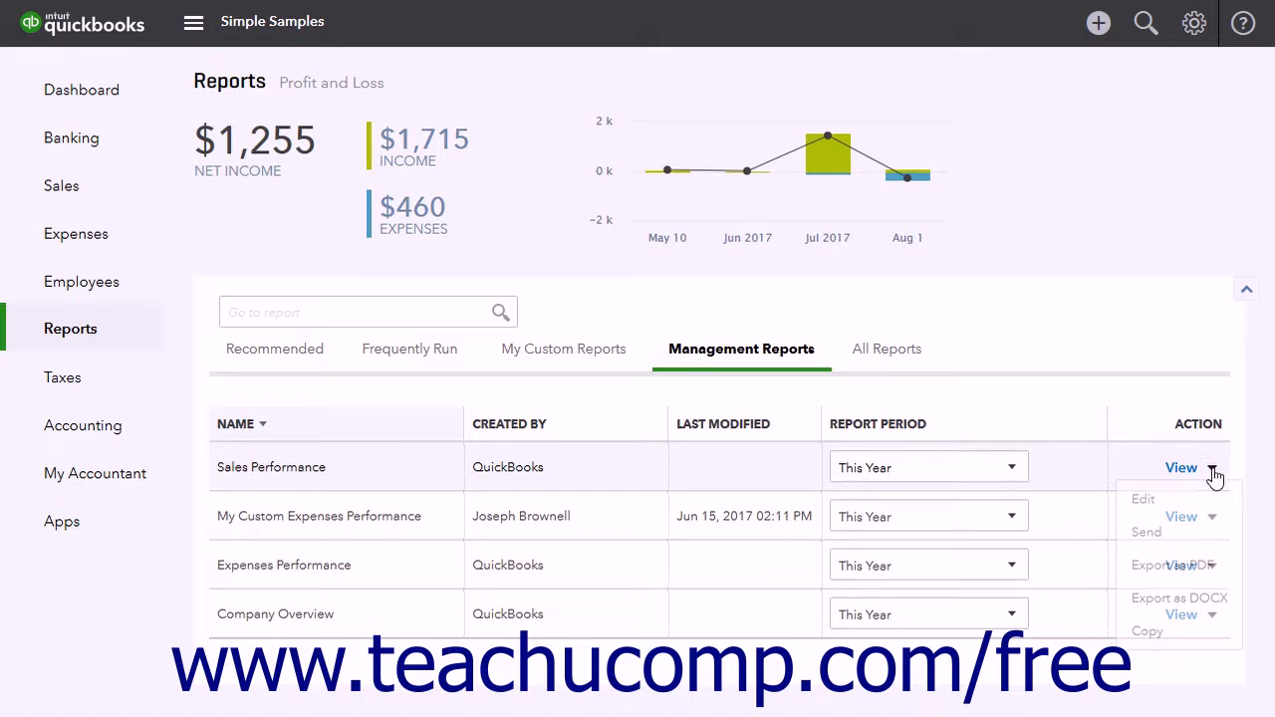
{"action": "left_click", "coordinate": [1147, 632]}
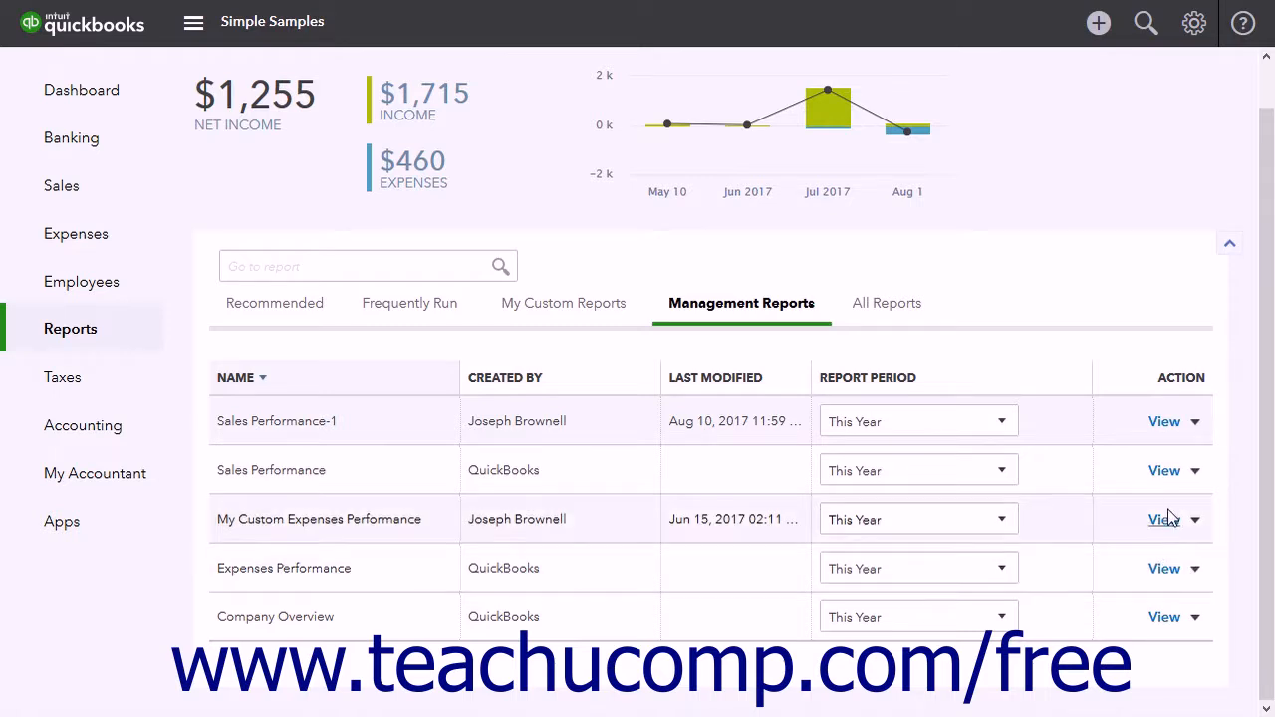
Open the Sales Performance-1 copy for editing and rename its template as My Custom Sales Performance.
{"action": "left_click", "coordinate": [1196, 423]}
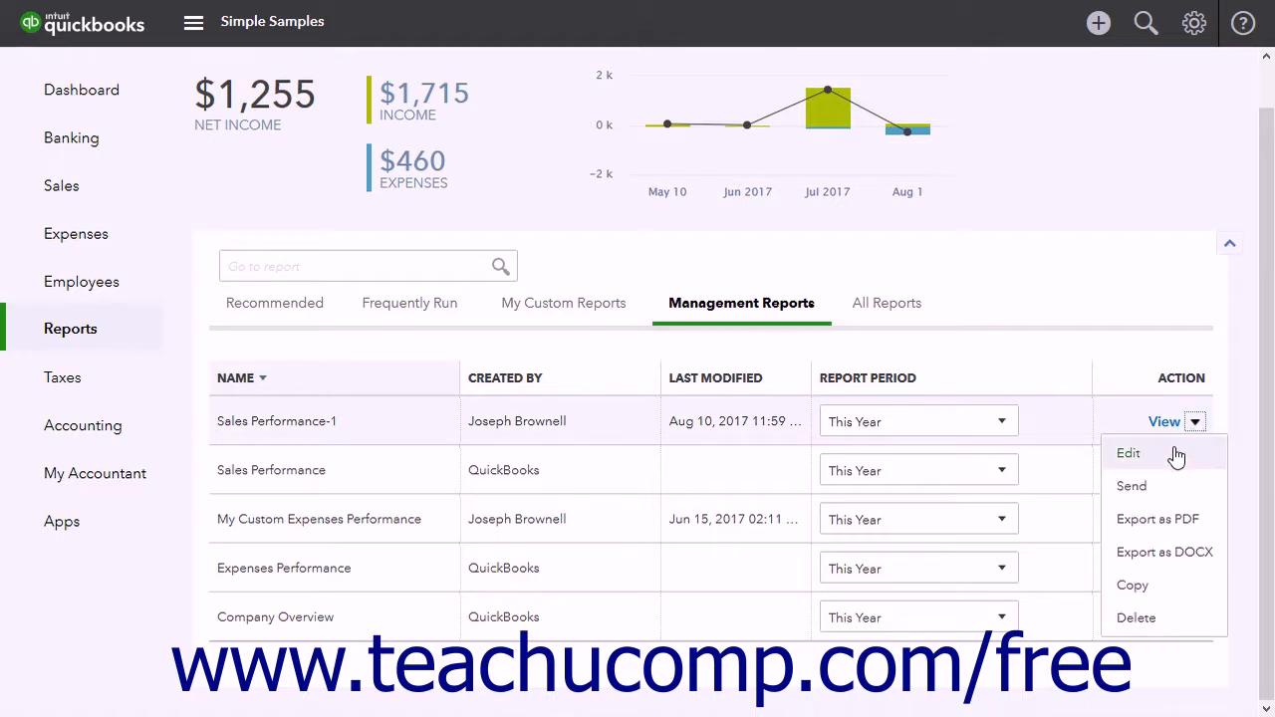
{"action": "left_click", "coordinate": [1177, 454]}
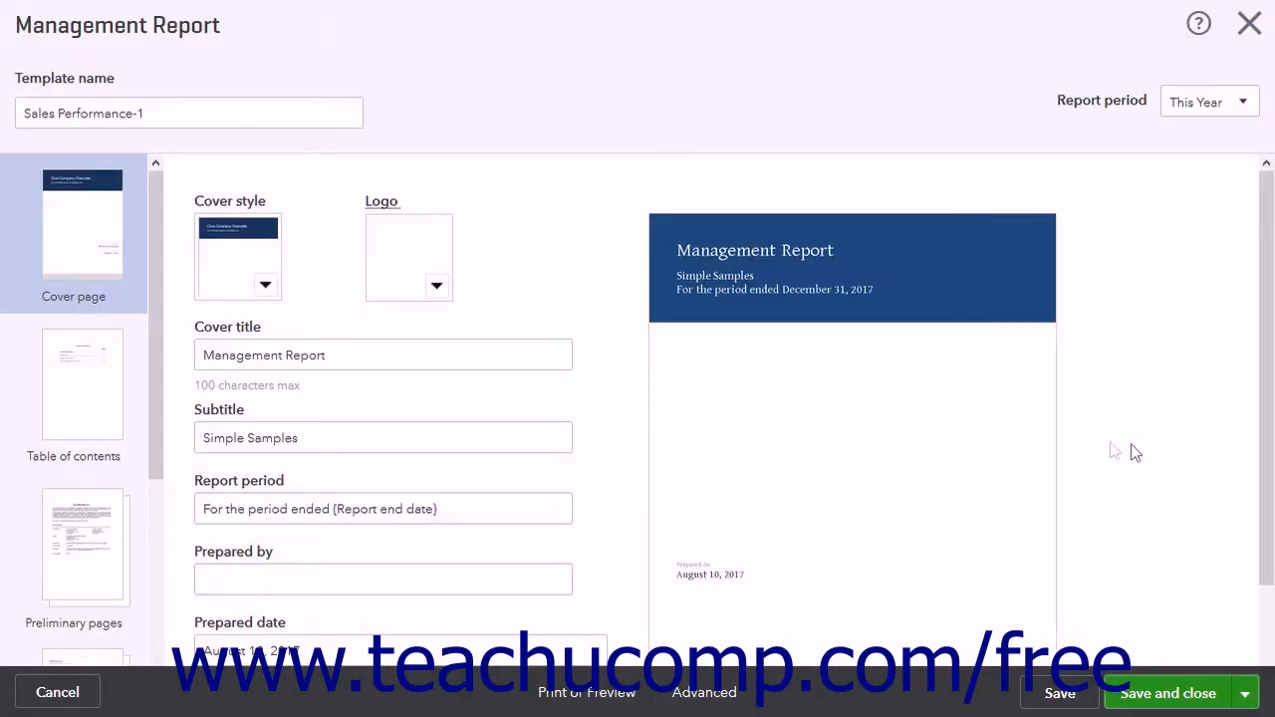
{"action": "triple_click", "coordinate": [205, 118]}
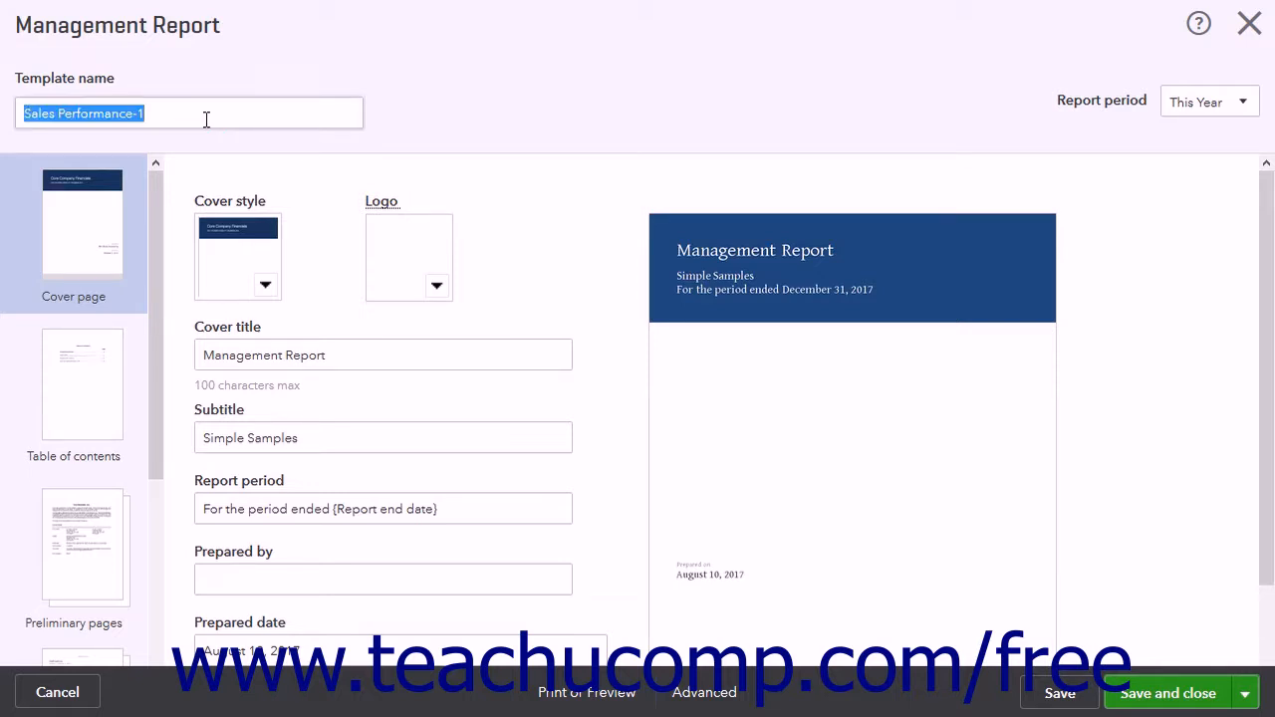
{"action": "left_click", "coordinate": [205, 118]}
{"action": "key", "text": "BackSpace"}
{"action": "key", "text": "BackSpace"}
{"action": "key", "text": "Home"}
{"action": "type", "text": "My Custom"}
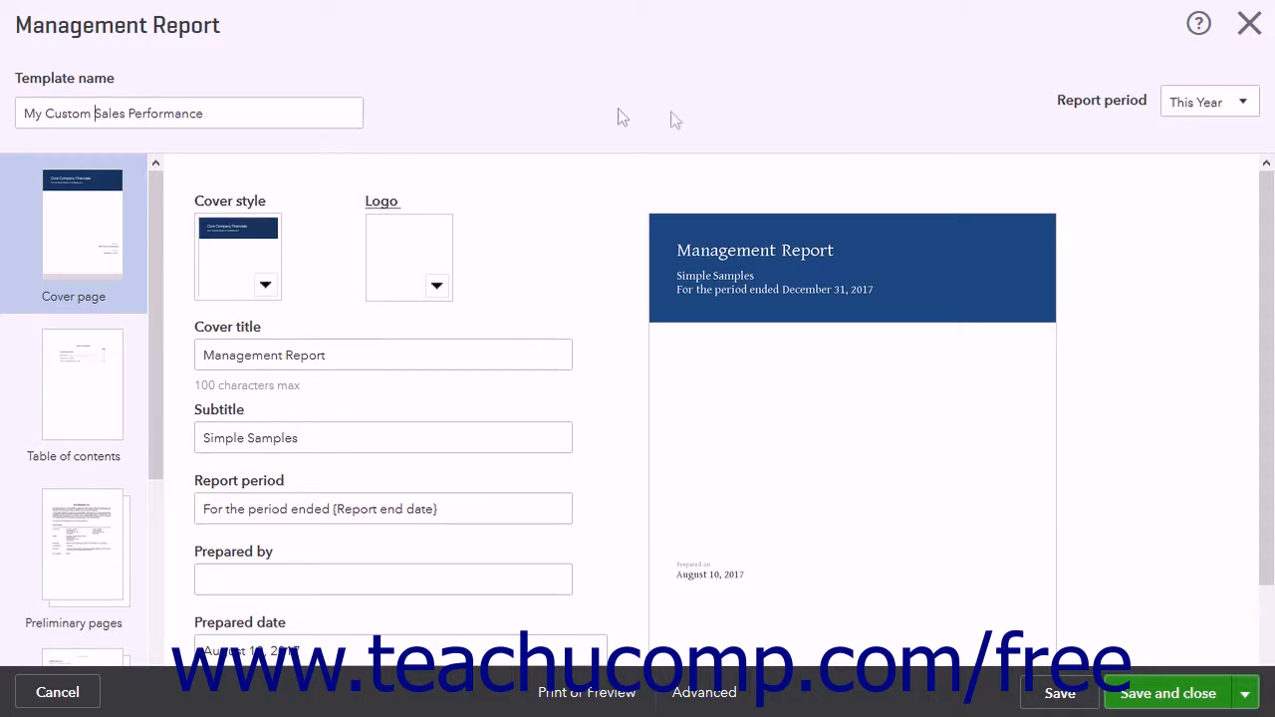
Examine the report period choices and the template's page sections, including End notes, and return to the cover page.
{"action": "left_click", "coordinate": [1245, 104]}
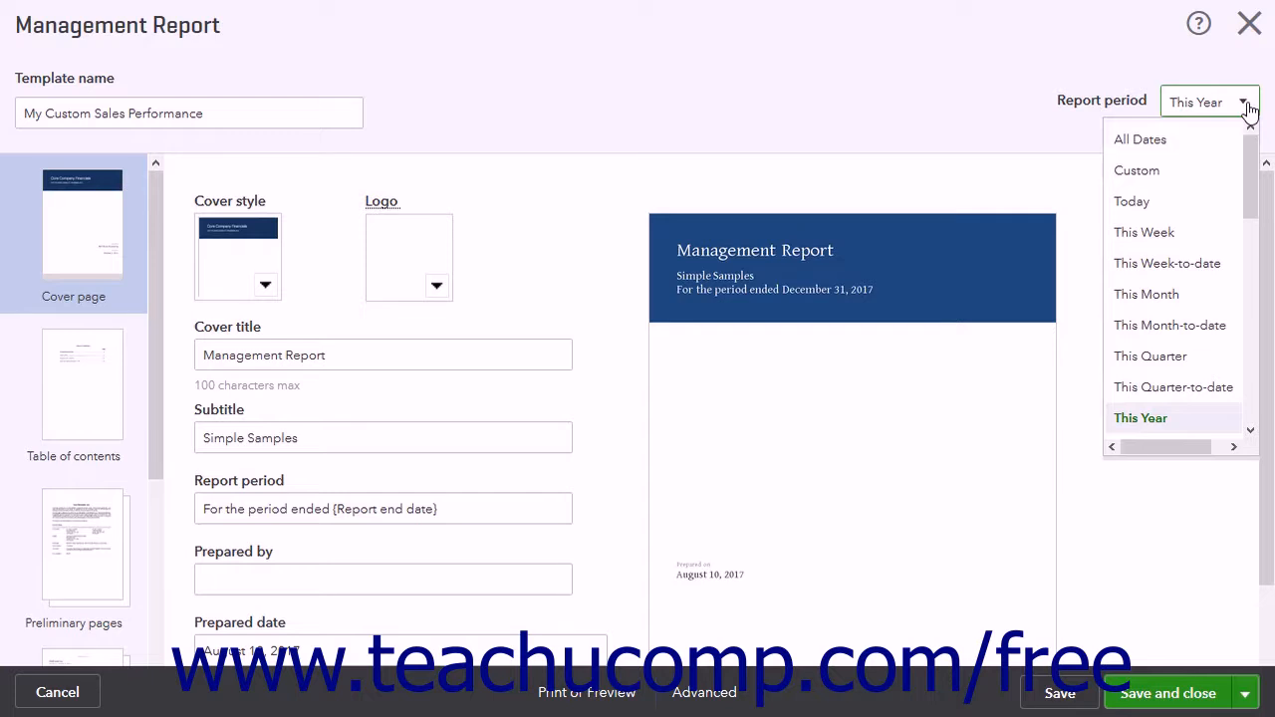
{"action": "left_click", "coordinate": [1244, 104]}
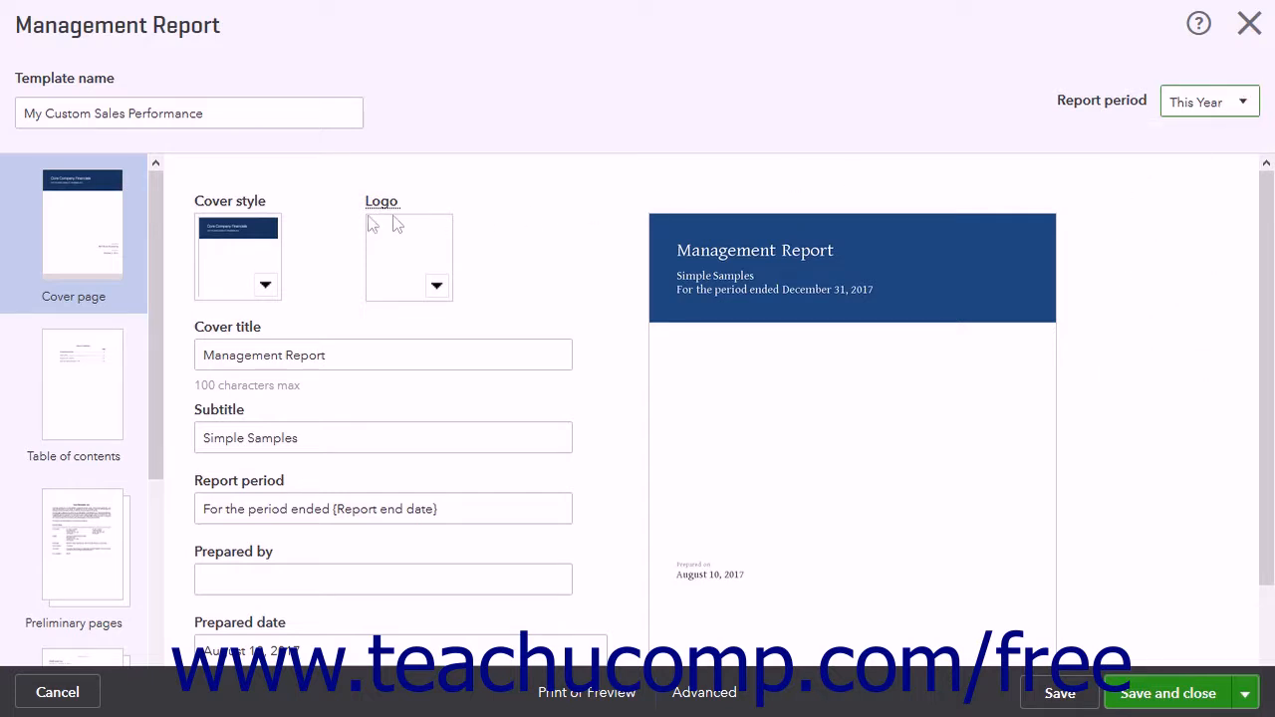
{"action": "scroll", "coordinate": [85, 249], "scroll_direction": "down", "scroll_amount": 3}
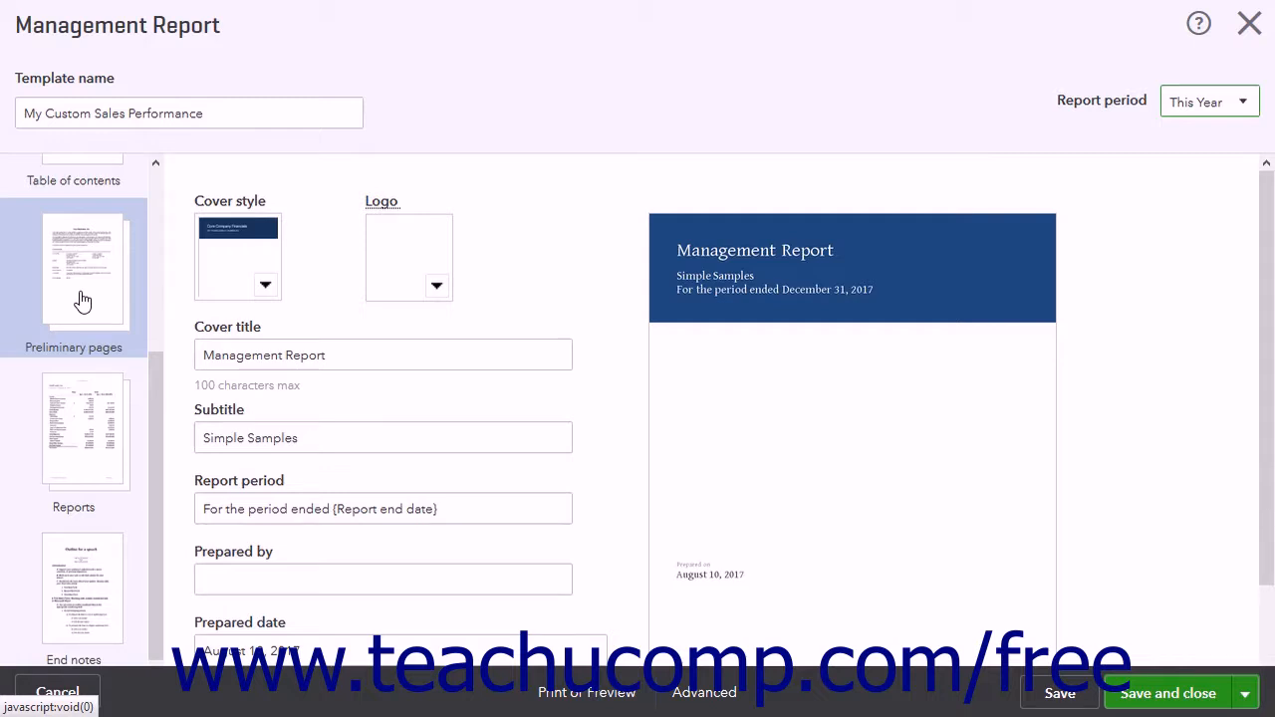
{"action": "scroll", "coordinate": [83, 301], "scroll_direction": "up", "scroll_amount": 3}
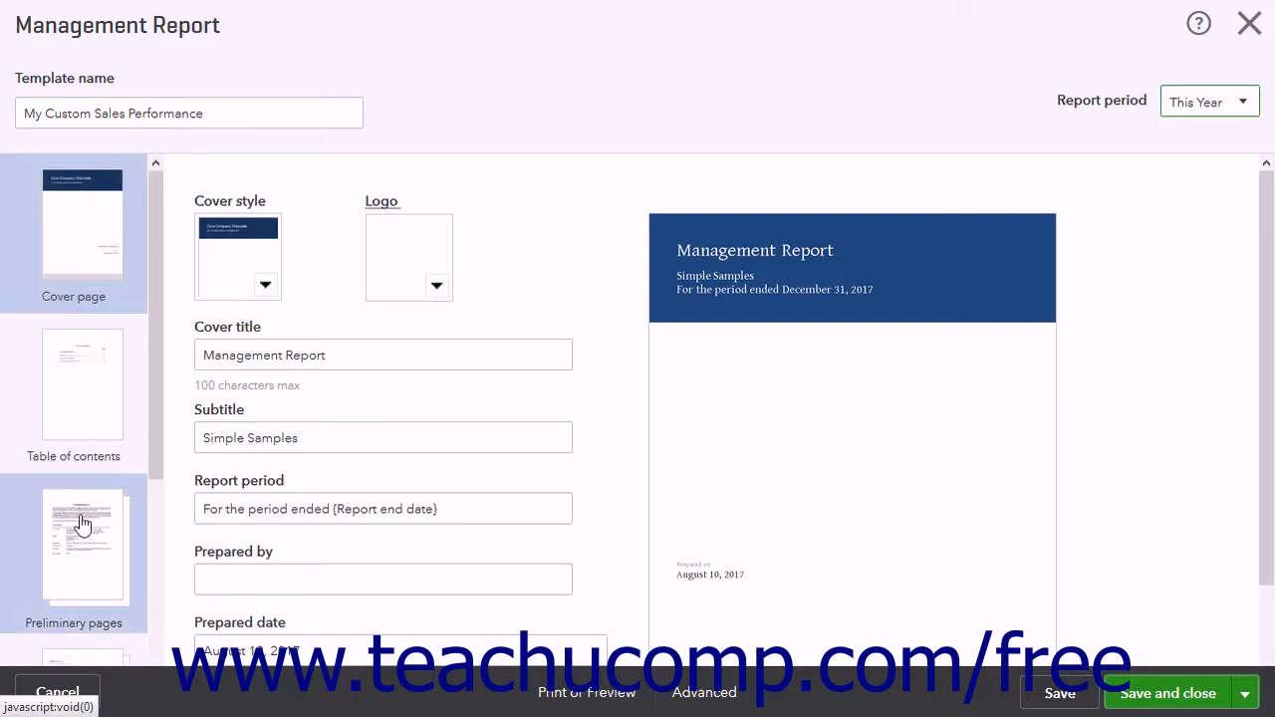
{"action": "scroll", "coordinate": [82, 541], "scroll_direction": "down", "scroll_amount": 2}
{"action": "scroll", "coordinate": [83, 541], "scroll_direction": "down", "scroll_amount": 1}
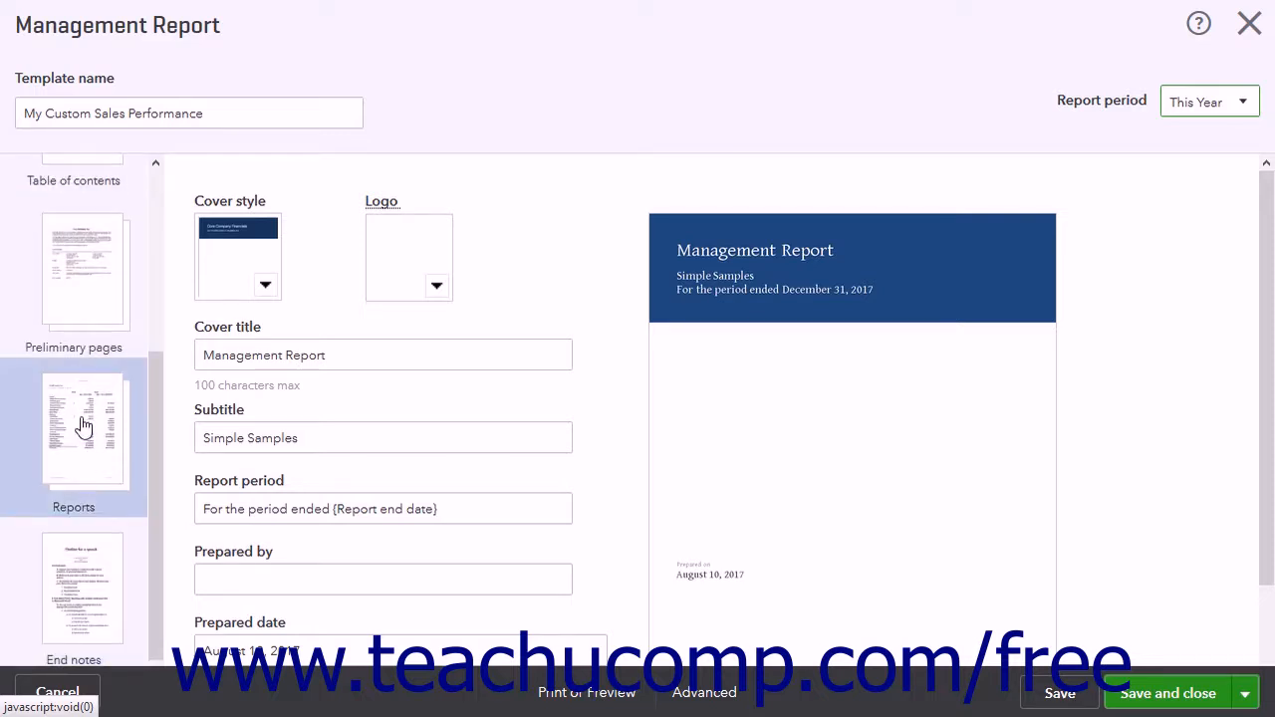
{"action": "left_click", "coordinate": [63, 584]}
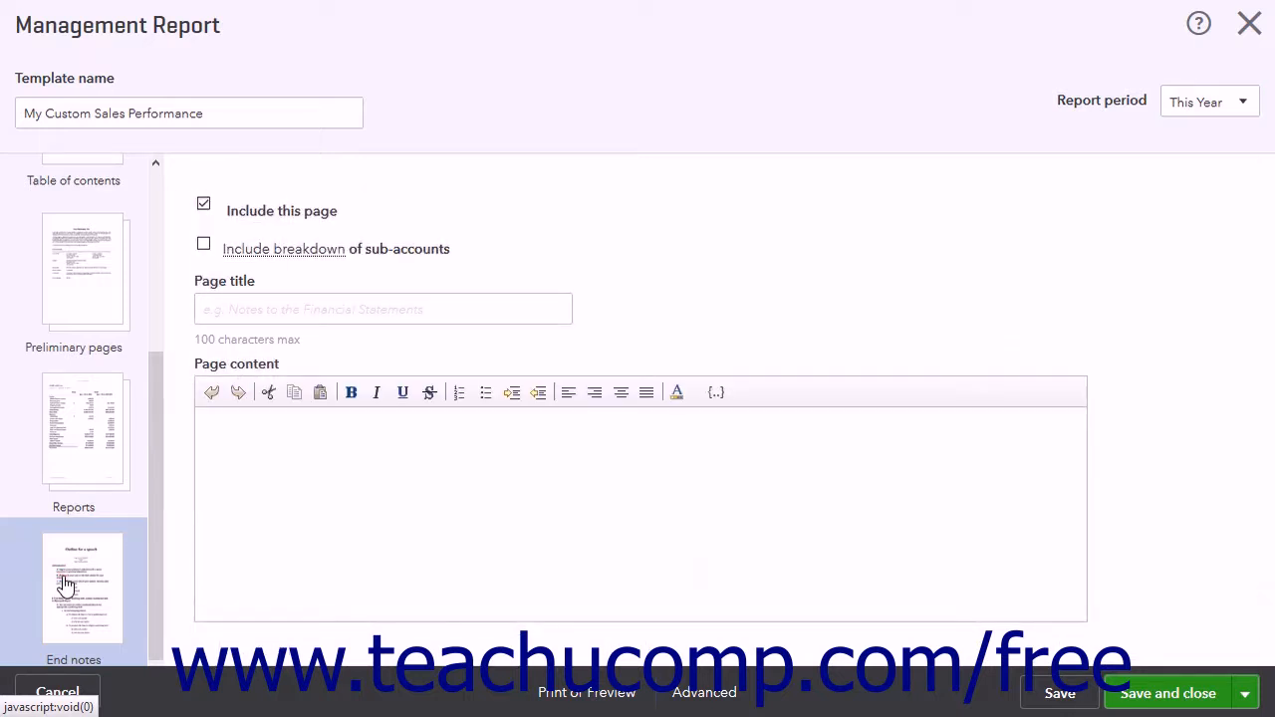
{"action": "scroll", "coordinate": [59, 344], "scroll_direction": "up", "scroll_amount": 5}
{"action": "left_click", "coordinate": [71, 256]}
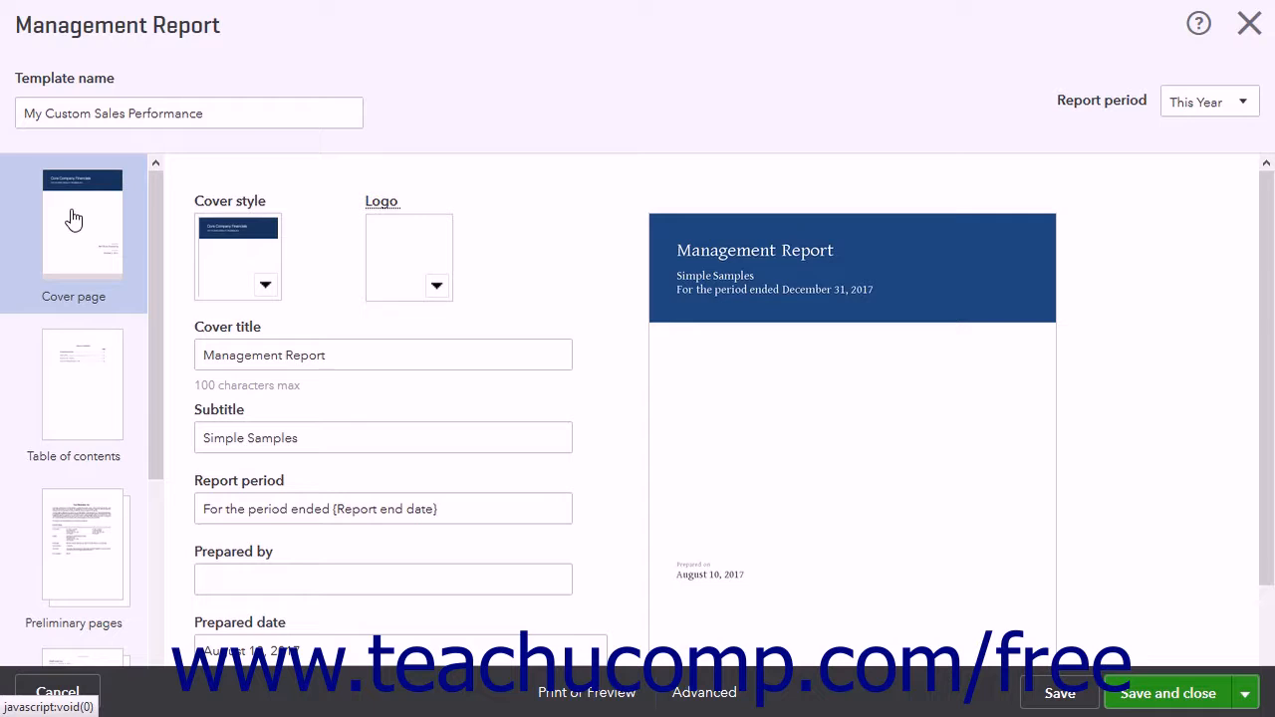
Set the cover style to the centred layout with a thin blue bar across the top.
{"action": "mouse_move", "coordinate": [365, 209]}
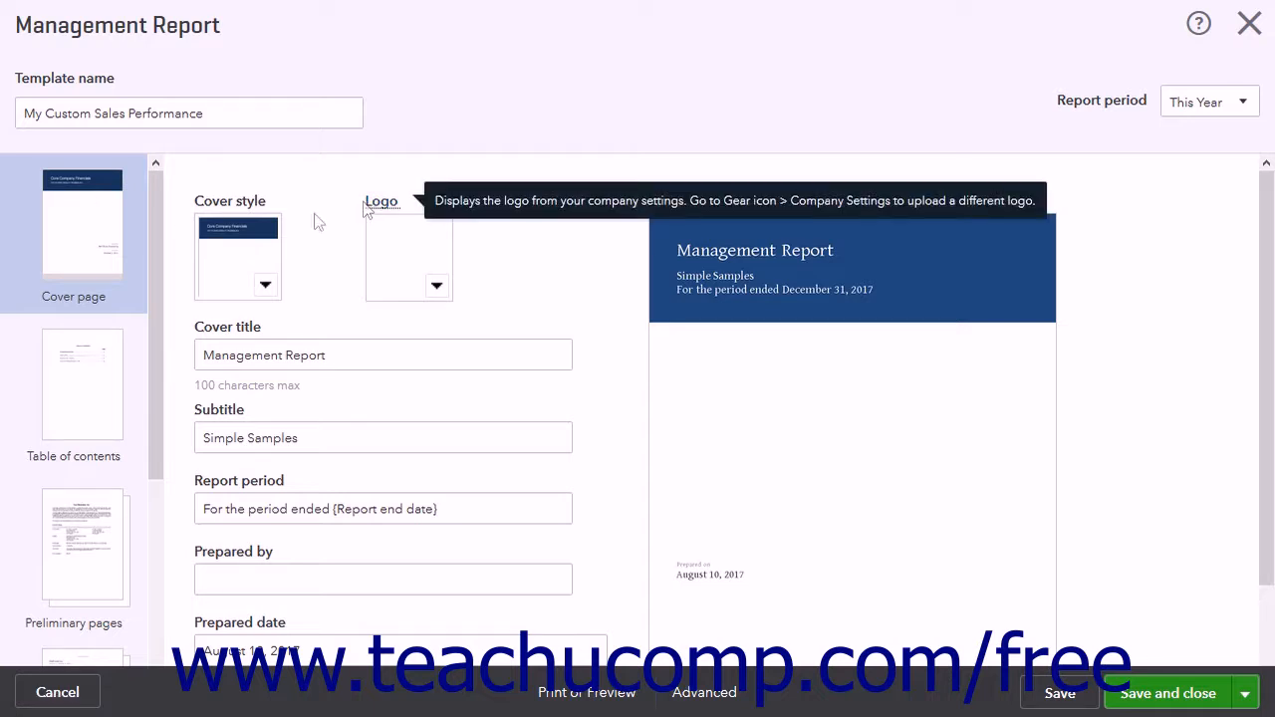
{"action": "left_click", "coordinate": [266, 287]}
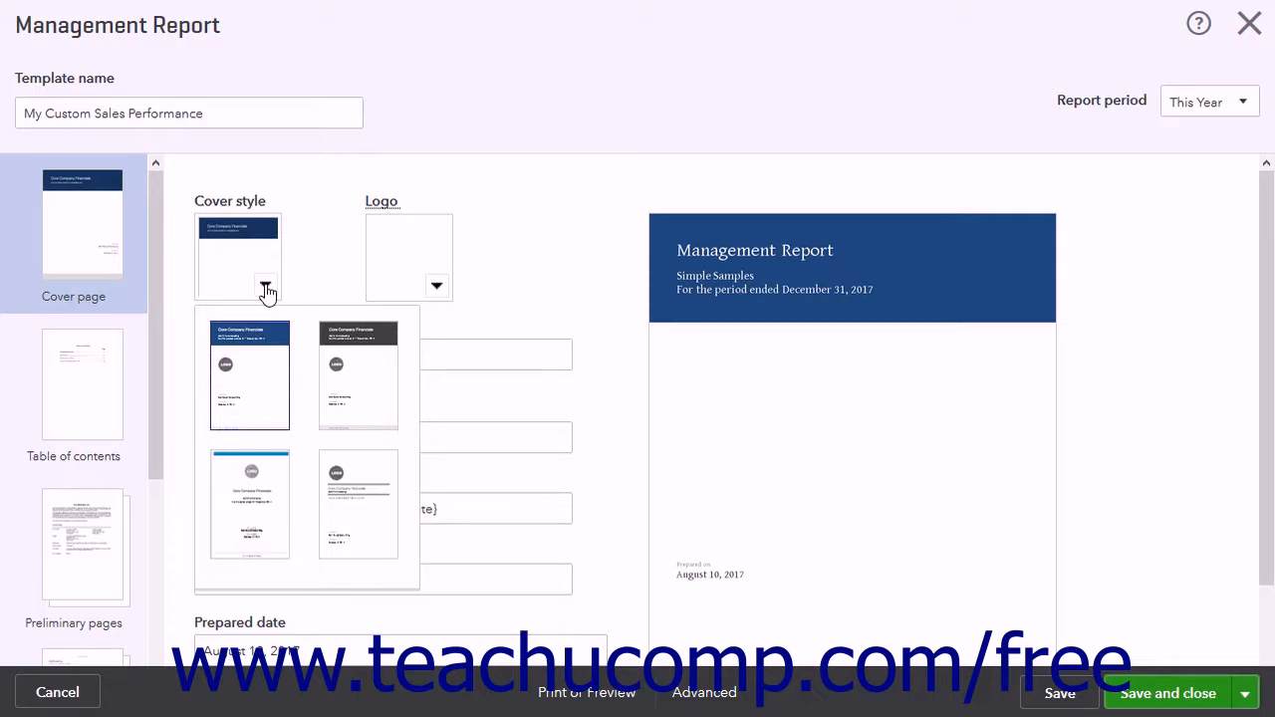
{"action": "left_click", "coordinate": [266, 482]}
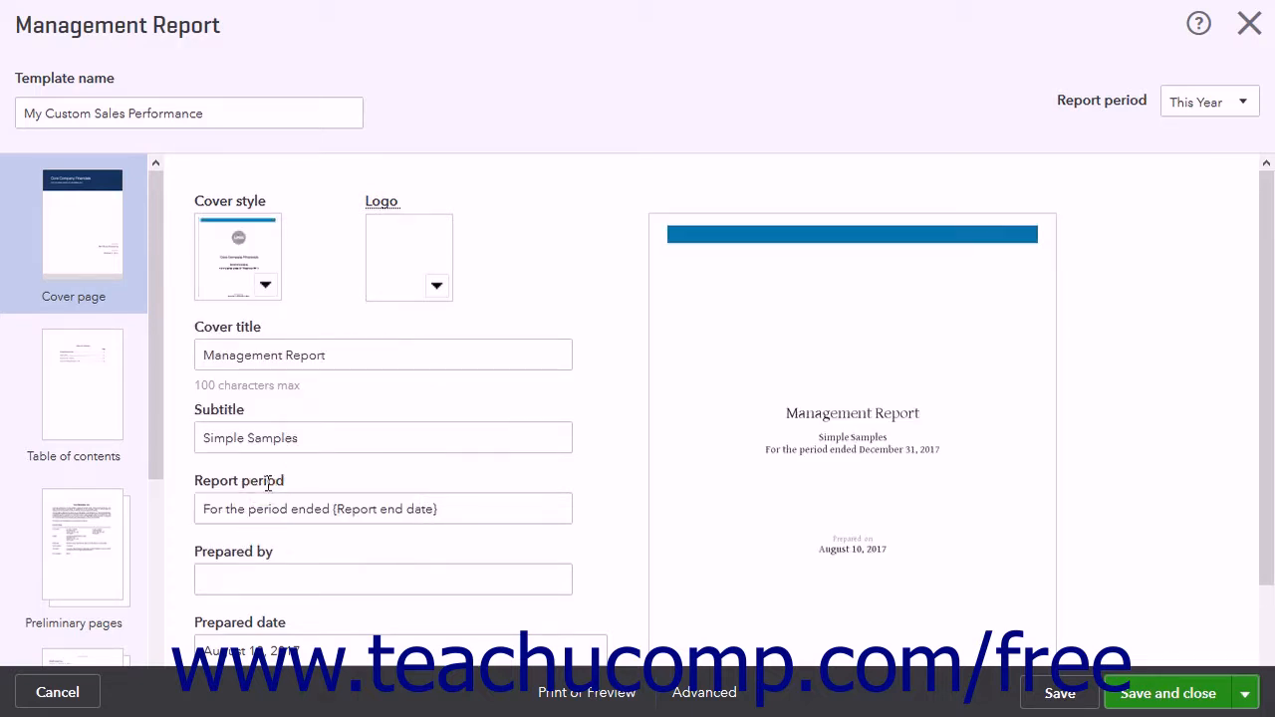
Examine the cover page's logo choice and its title, subtitle, report period, prepared by, date and disclaimer fields.
{"action": "left_click", "coordinate": [436, 289]}
{"action": "left_click", "coordinate": [436, 289]}
{"action": "triple_click", "coordinate": [355, 356]}
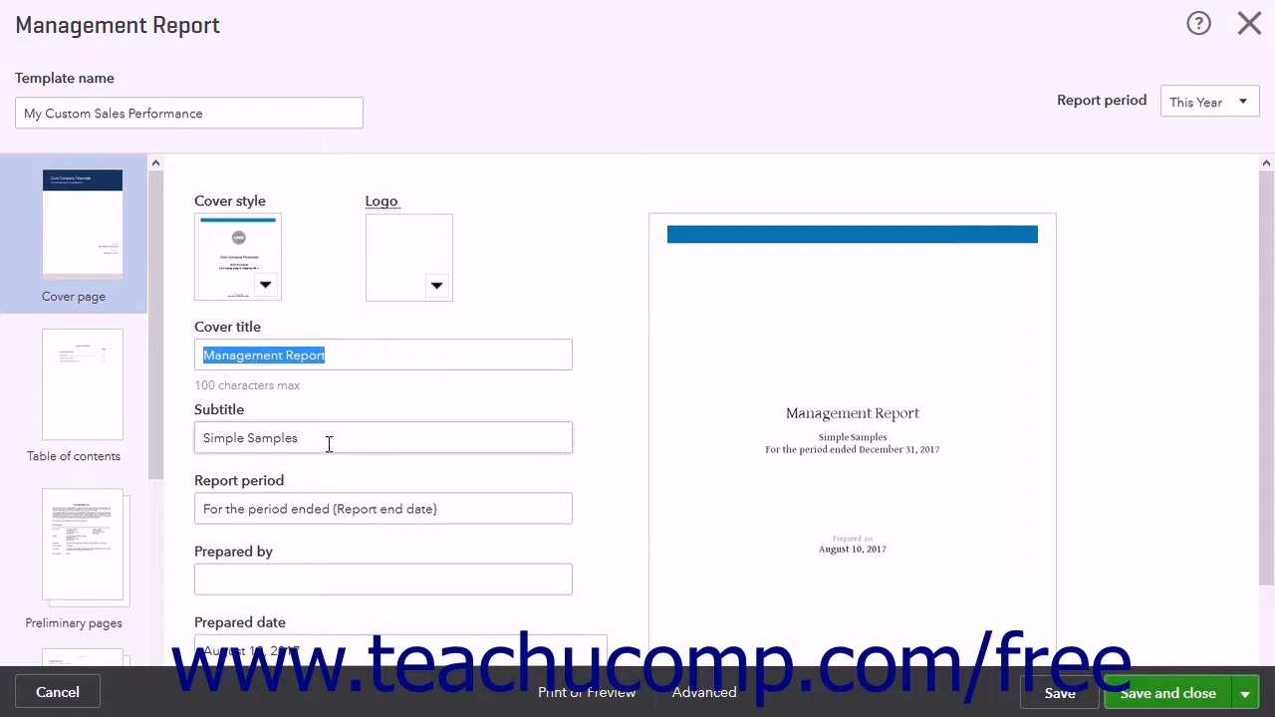
{"action": "triple_click", "coordinate": [329, 445]}
{"action": "triple_click", "coordinate": [467, 510]}
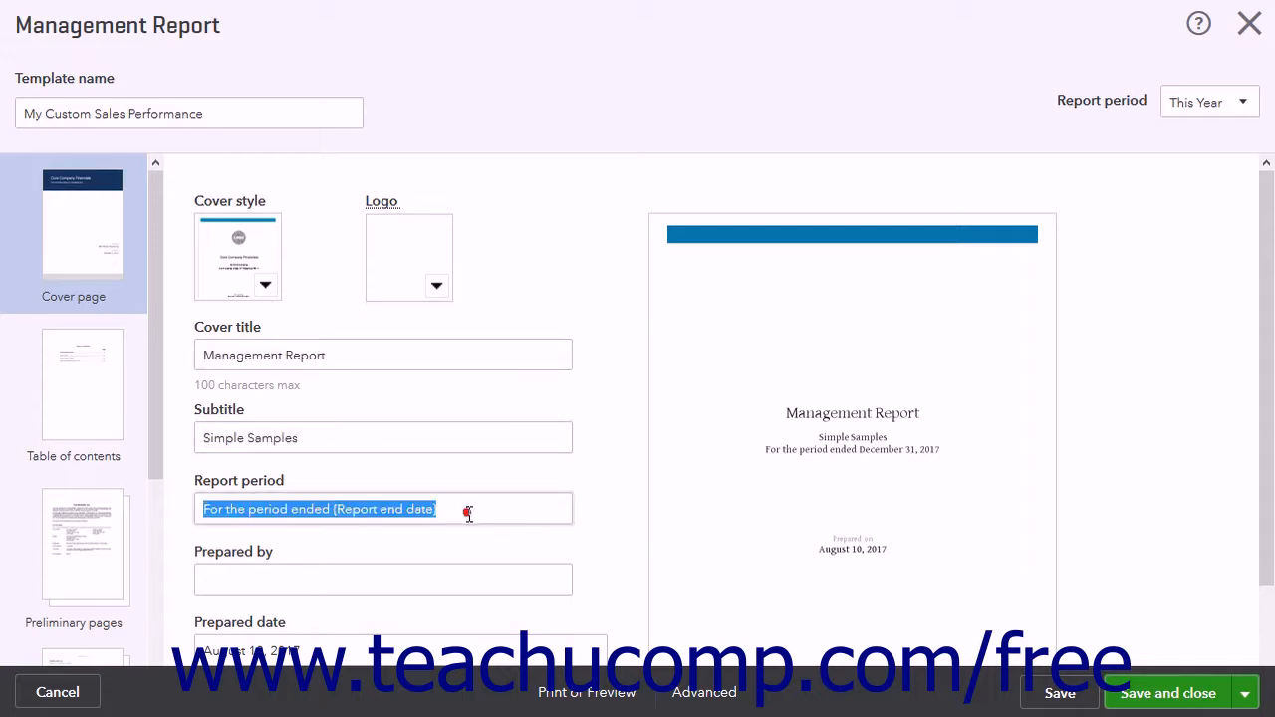
{"action": "left_click", "coordinate": [432, 583]}
{"action": "scroll", "coordinate": [428, 555], "scroll_direction": "down", "scroll_amount": 1}
{"action": "left_click", "coordinate": [395, 566]}
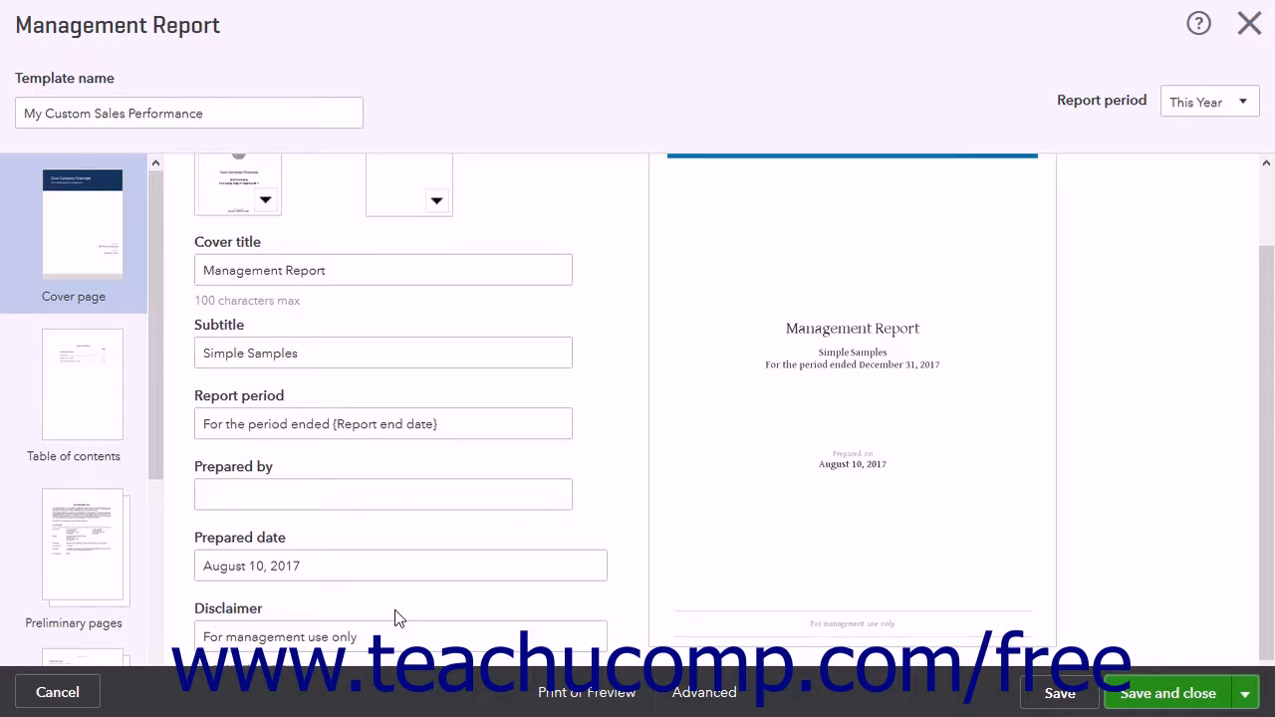
{"action": "left_click", "coordinate": [820, 347]}
Open the table of contents page and examine its inclusion option, page title and content.
{"action": "left_click", "coordinate": [65, 389]}
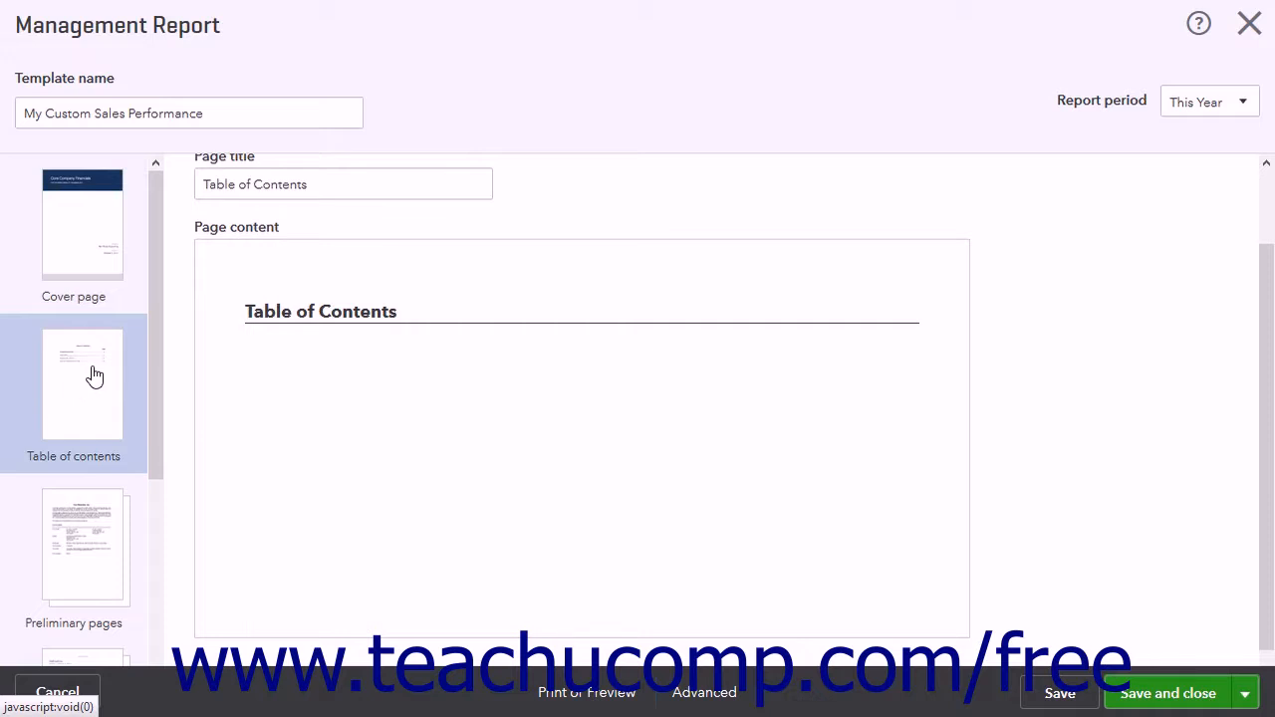
{"action": "scroll", "coordinate": [184, 289], "scroll_direction": "up", "scroll_amount": 2}
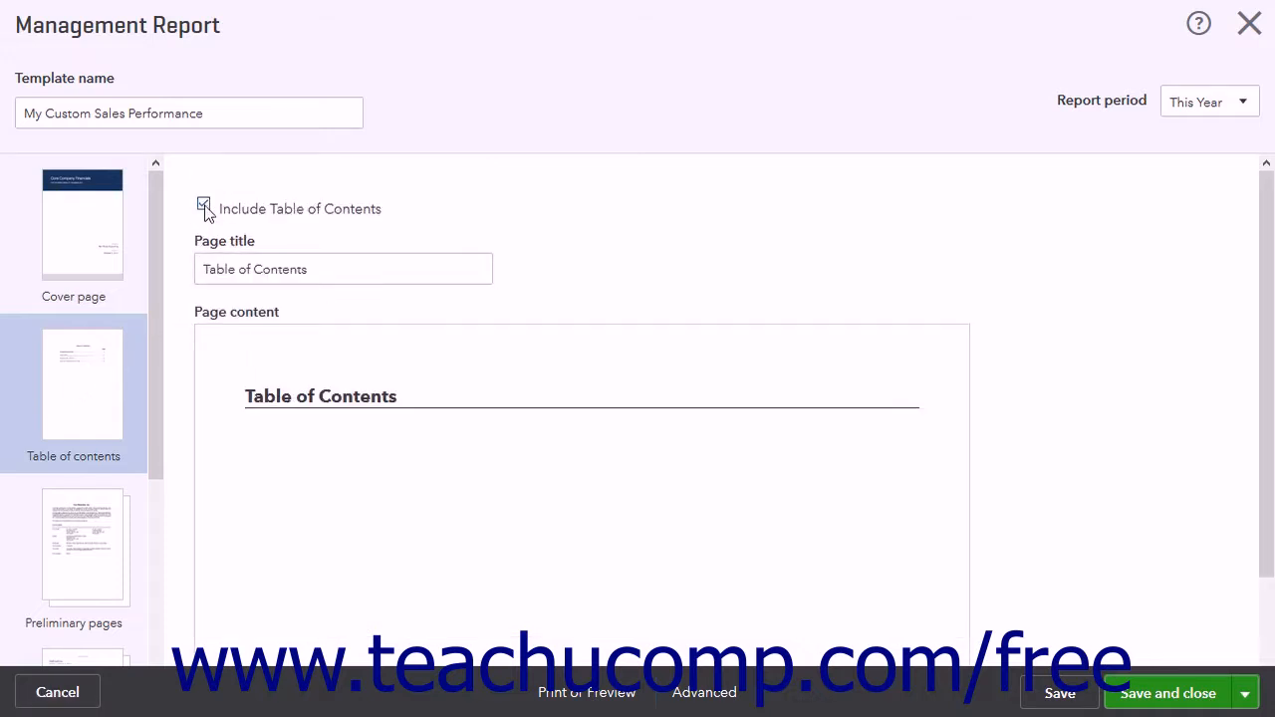
{"action": "left_click", "coordinate": [204, 206]}
{"action": "left_click", "coordinate": [205, 207]}
{"action": "triple_click", "coordinate": [364, 271]}
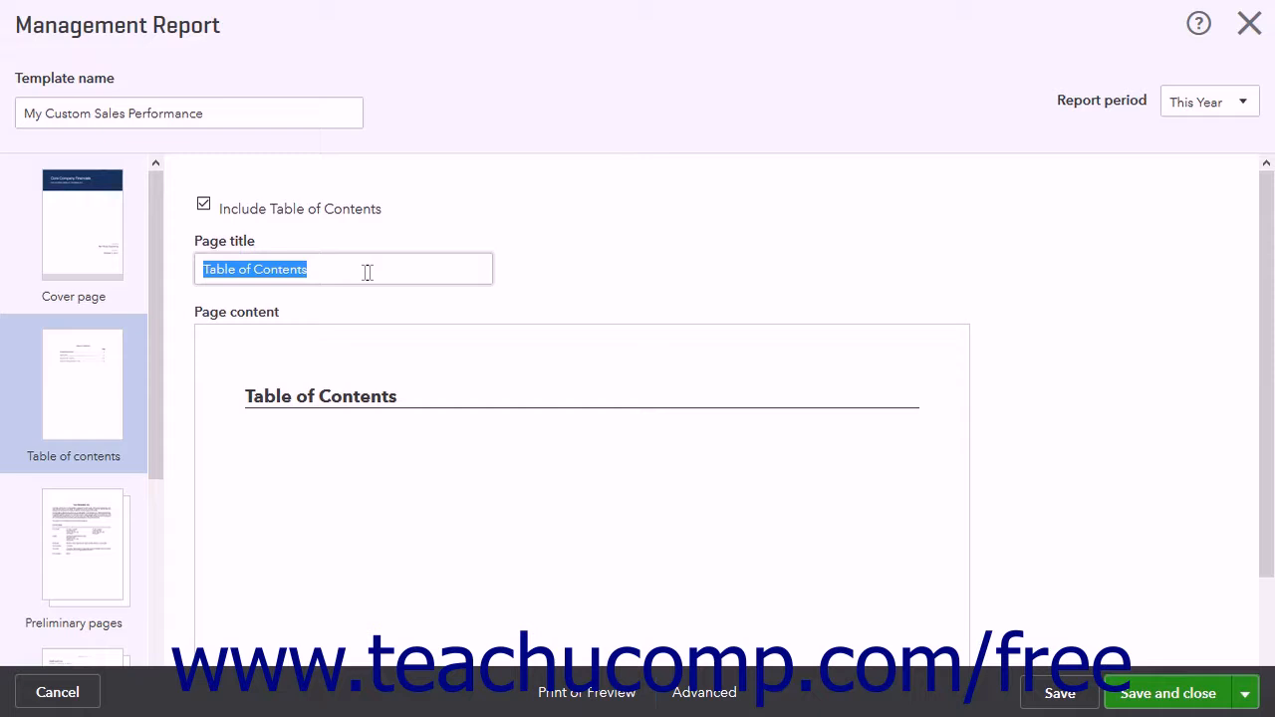
{"action": "scroll", "coordinate": [481, 345], "scroll_direction": "down", "scroll_amount": 1}
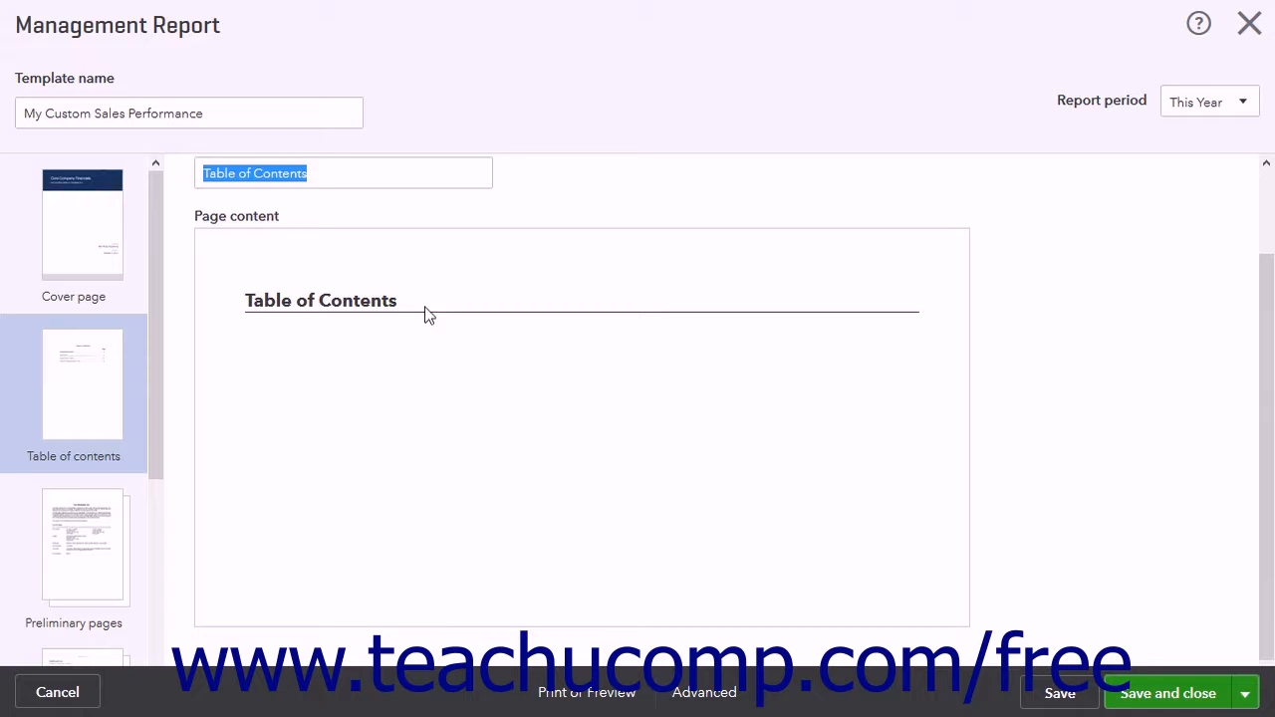
Open the preliminary pages section, dismiss the tip, and examine the page's inclusion option, title and content fields.
{"action": "left_click", "coordinate": [78, 554]}
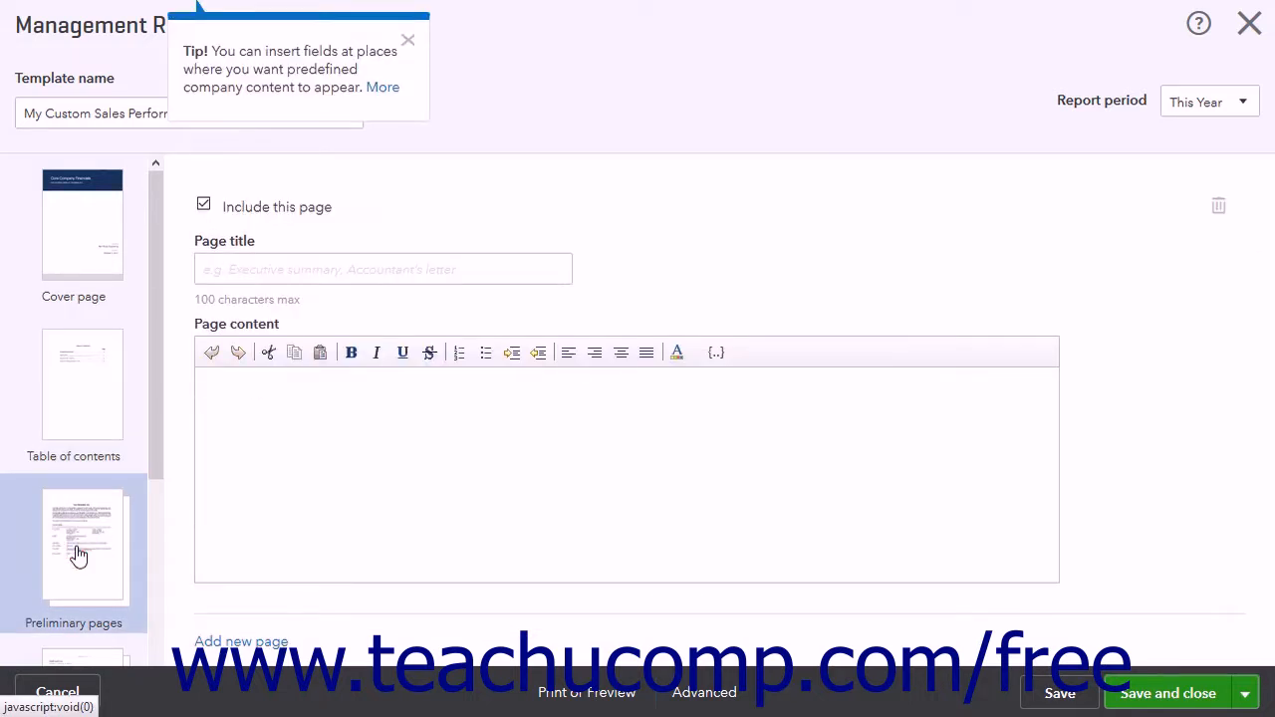
{"action": "left_click", "coordinate": [408, 39]}
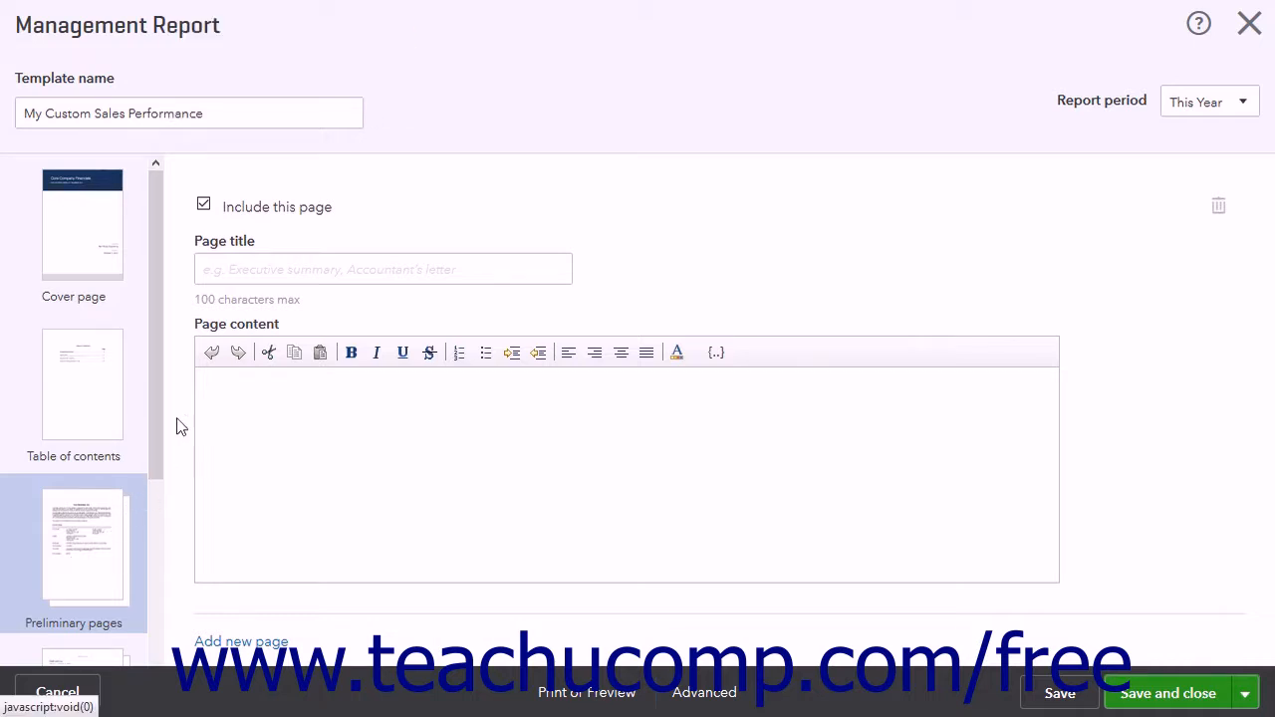
{"action": "left_click", "coordinate": [204, 207]}
{"action": "left_click", "coordinate": [204, 207]}
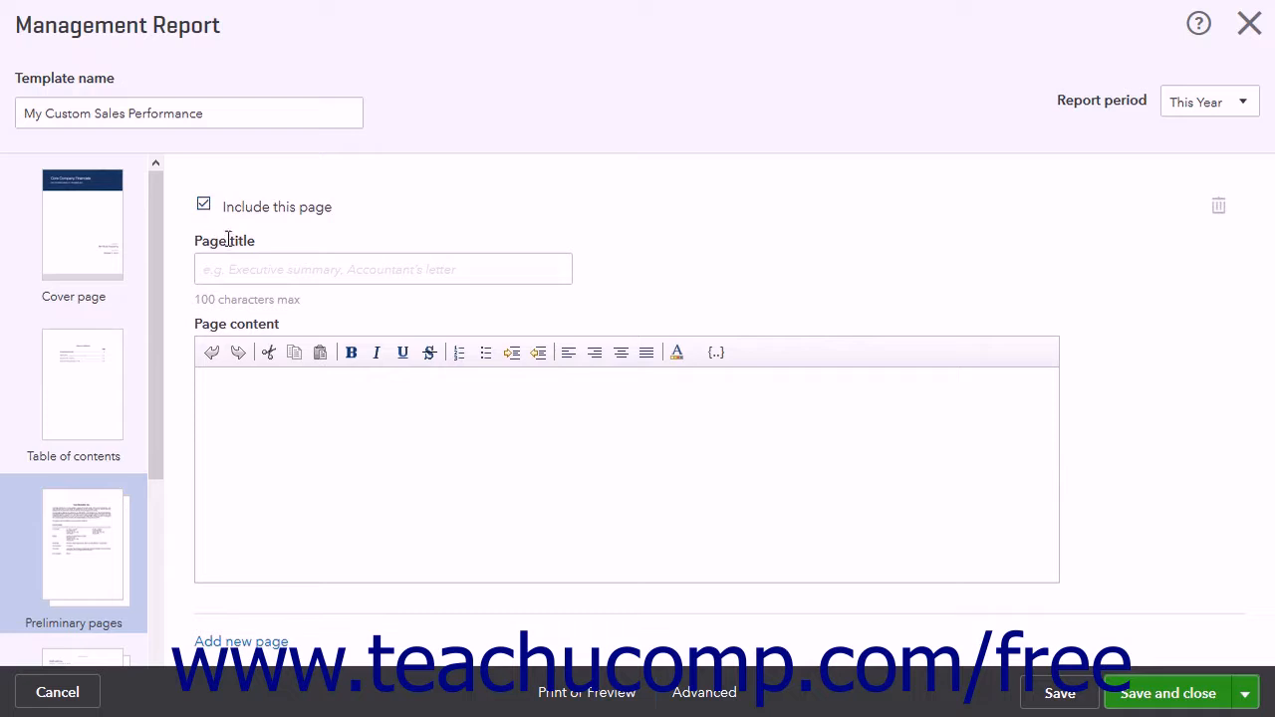
{"action": "left_click", "coordinate": [244, 267]}
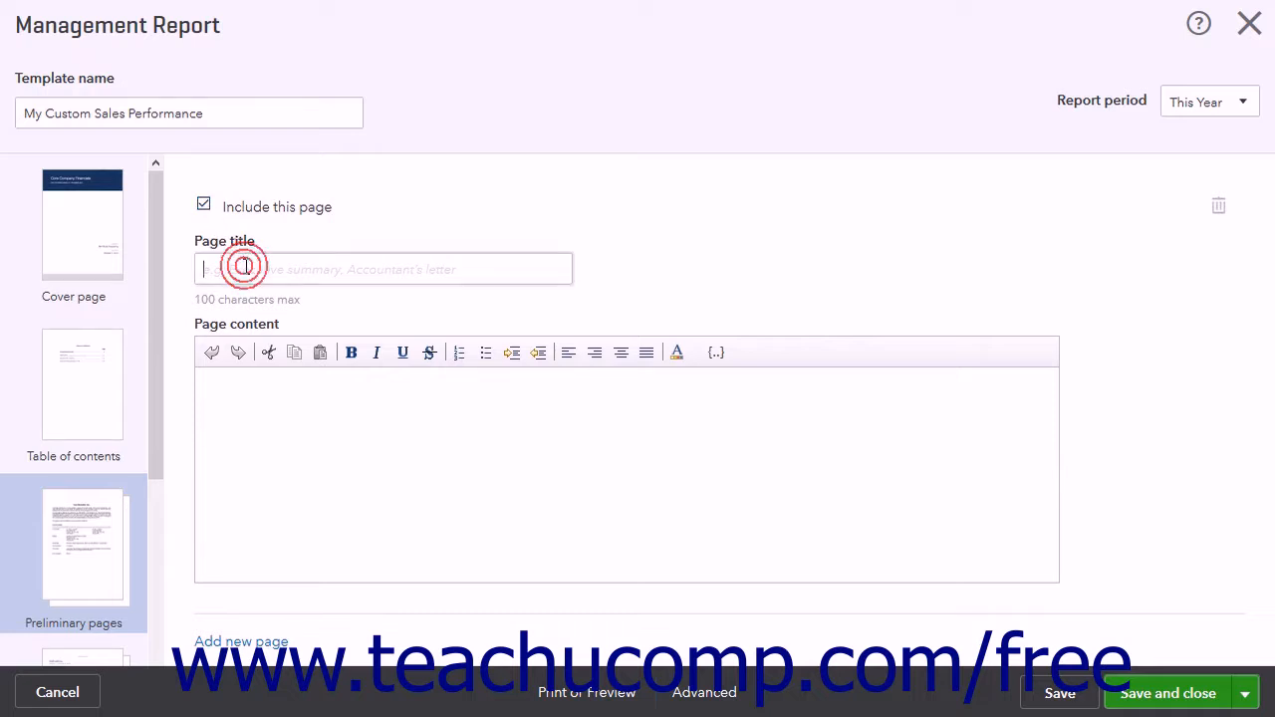
{"action": "left_click", "coordinate": [247, 399]}
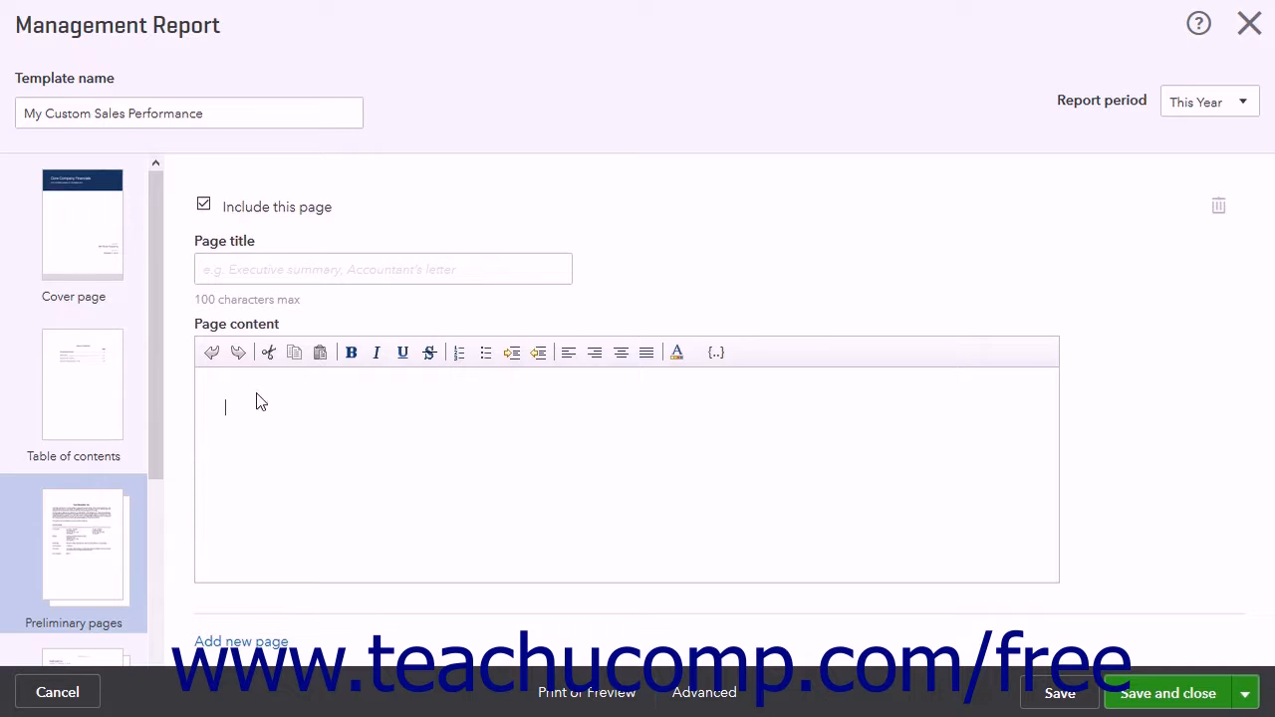
Add and delete an extra preliminary page, and exclude the remaining preliminary page from the report.
{"action": "left_click", "coordinate": [241, 642]}
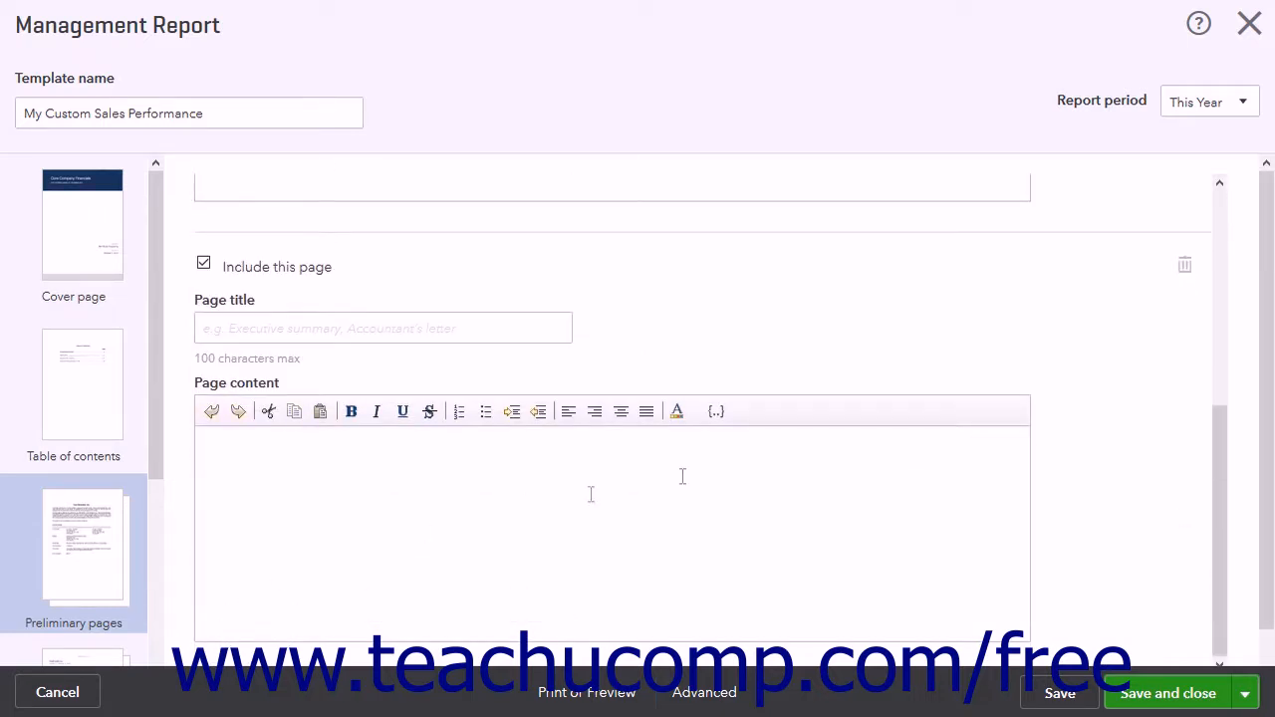
{"action": "left_click", "coordinate": [1186, 266]}
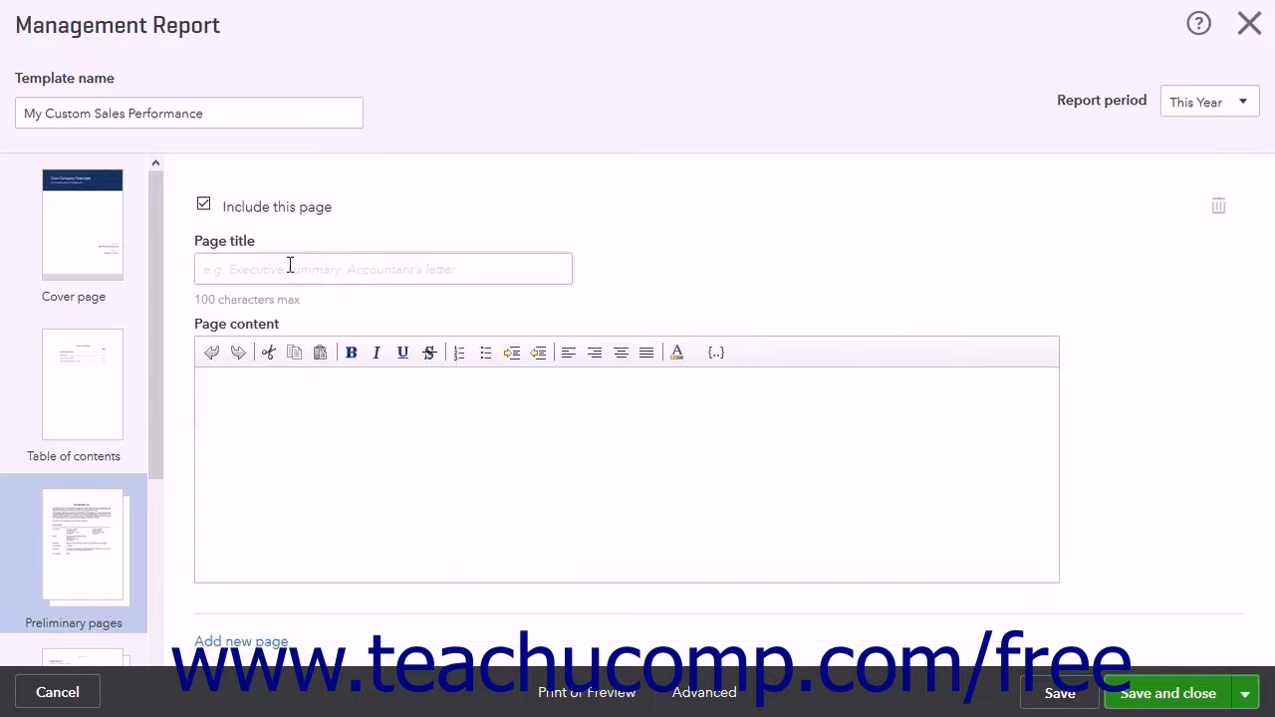
{"action": "left_click", "coordinate": [204, 206]}
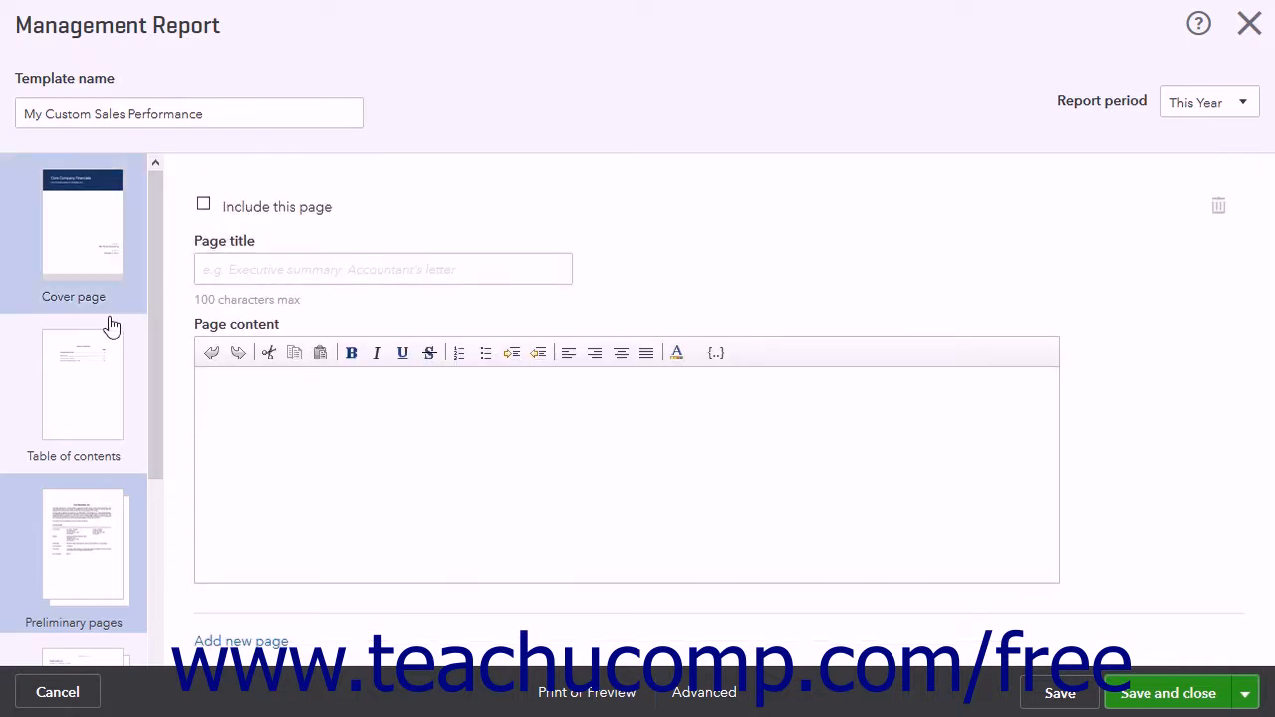
{"action": "scroll", "coordinate": [104, 356], "scroll_direction": "down", "scroll_amount": 3}
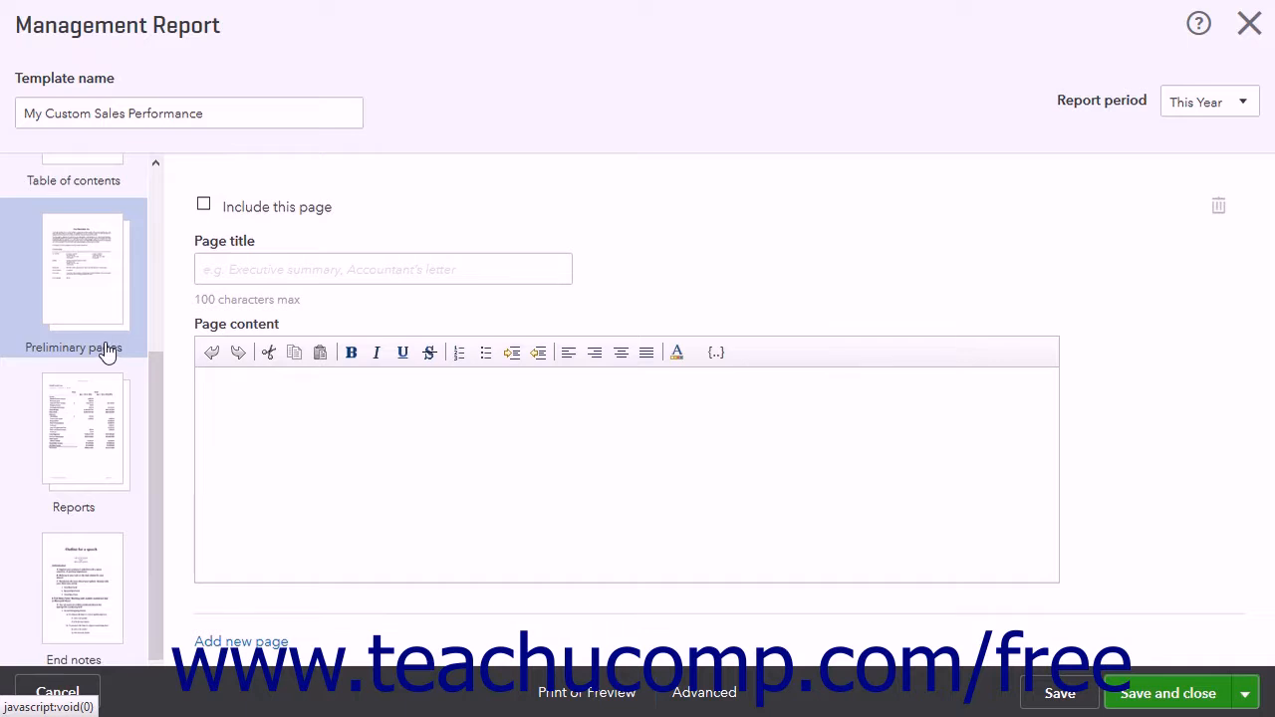
Open the reports section and delete the Sales by Customer Summary report from the template.
{"action": "left_click", "coordinate": [86, 475]}
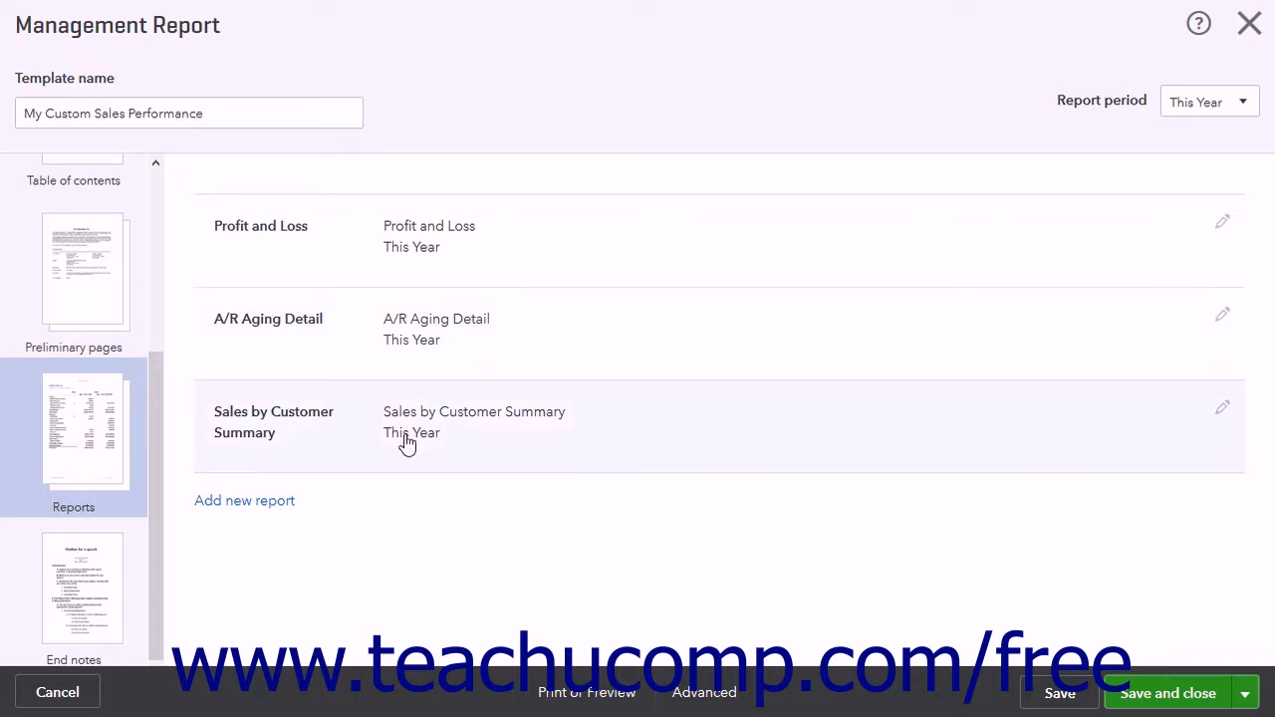
{"action": "left_click", "coordinate": [1223, 412]}
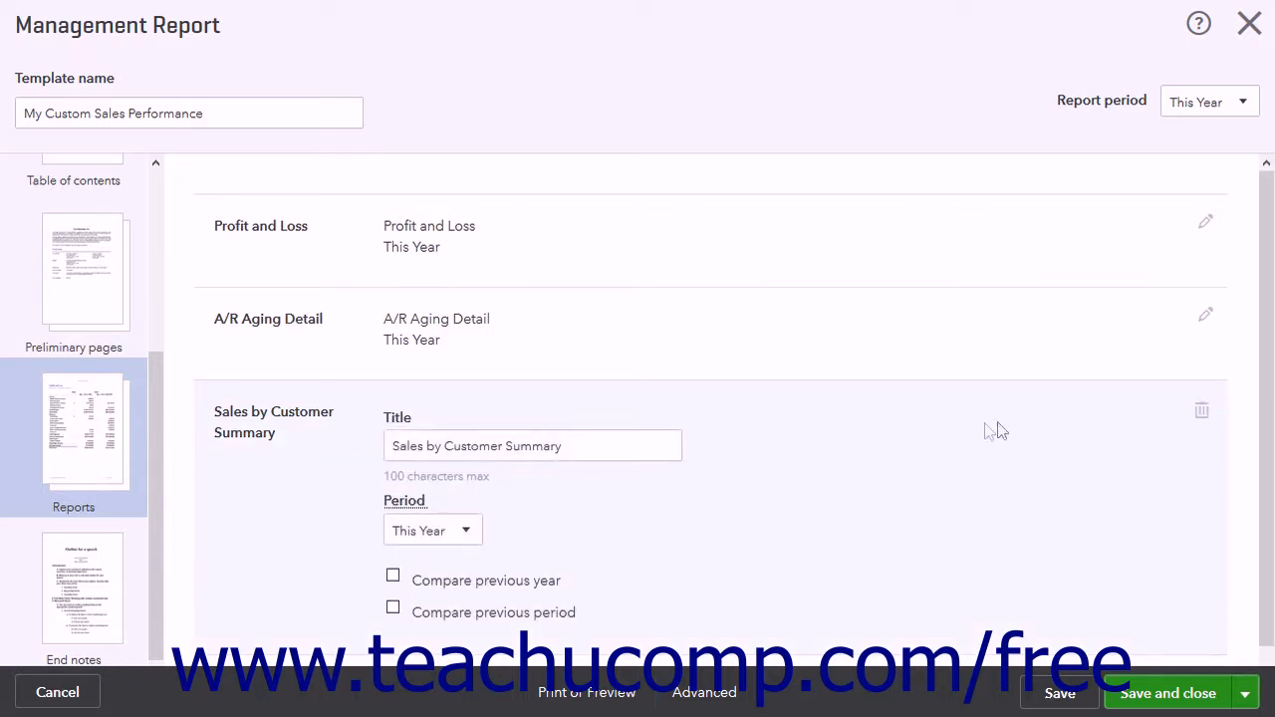
{"action": "left_click", "coordinate": [1203, 418]}
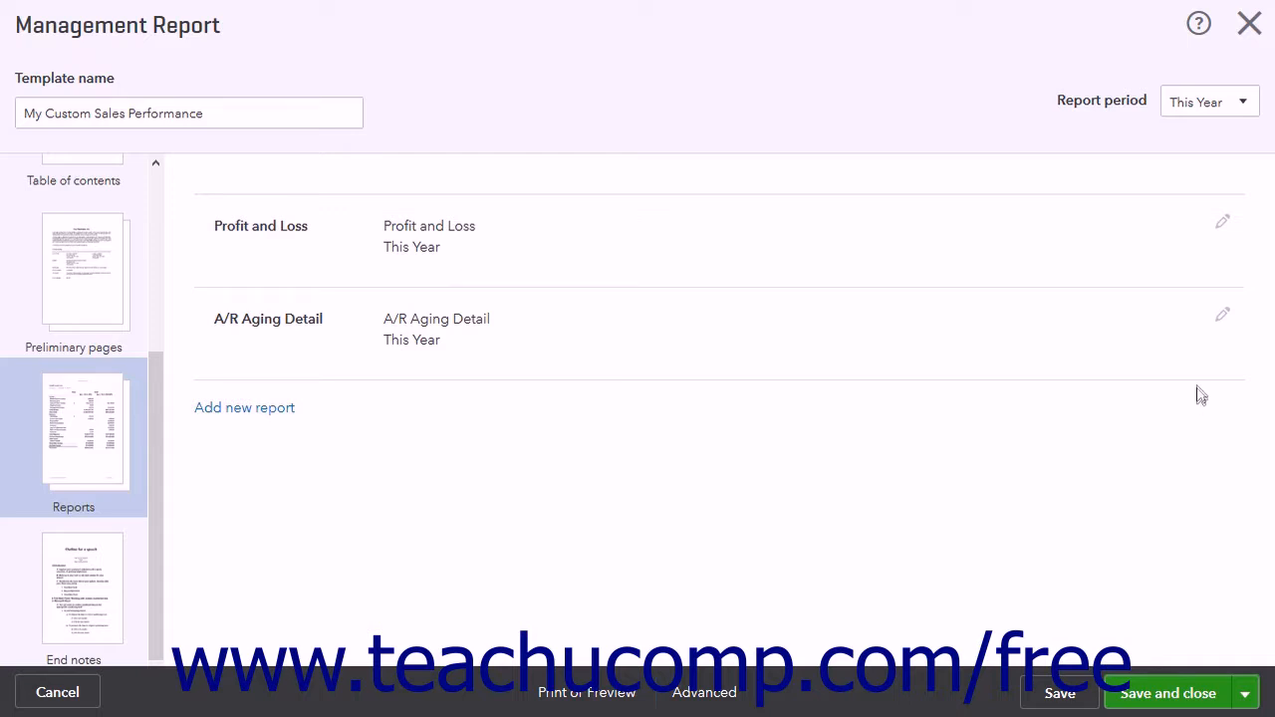
Examine the title and period settings of the A/R Aging Detail report and the editing options of the Profit and Loss report.
{"action": "left_click", "coordinate": [1222, 318]}
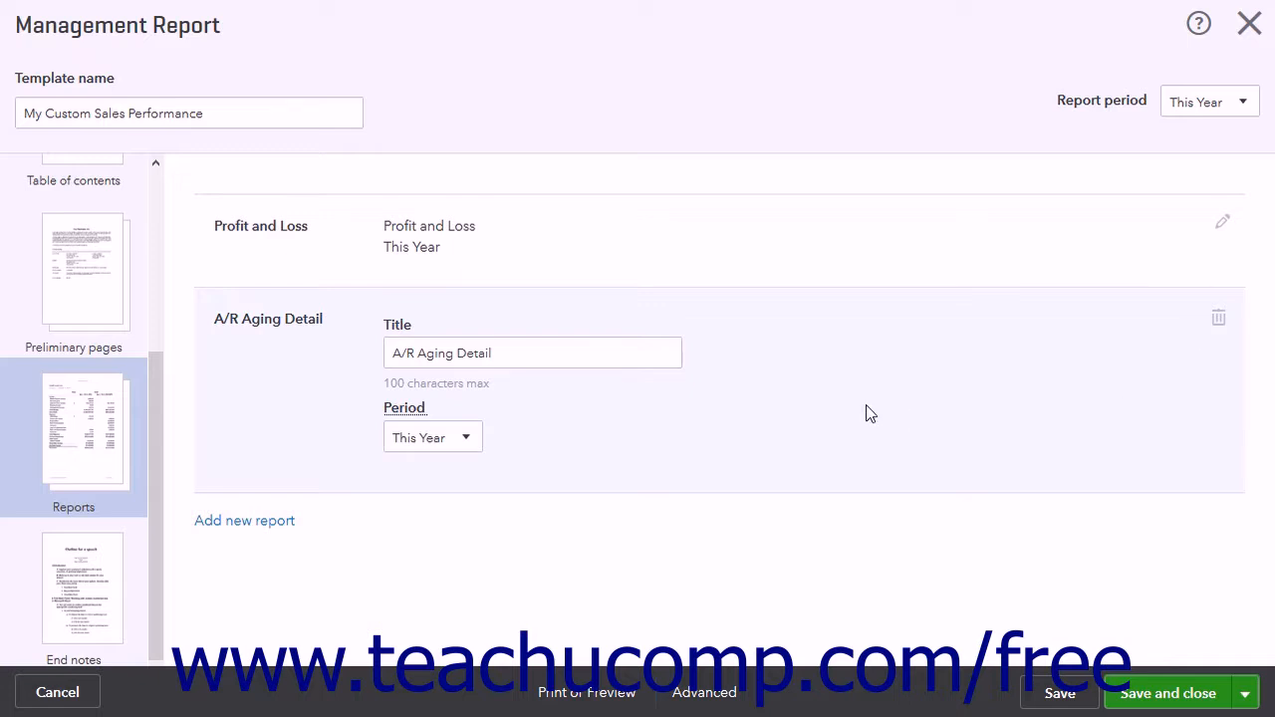
{"action": "left_click", "coordinate": [552, 354]}
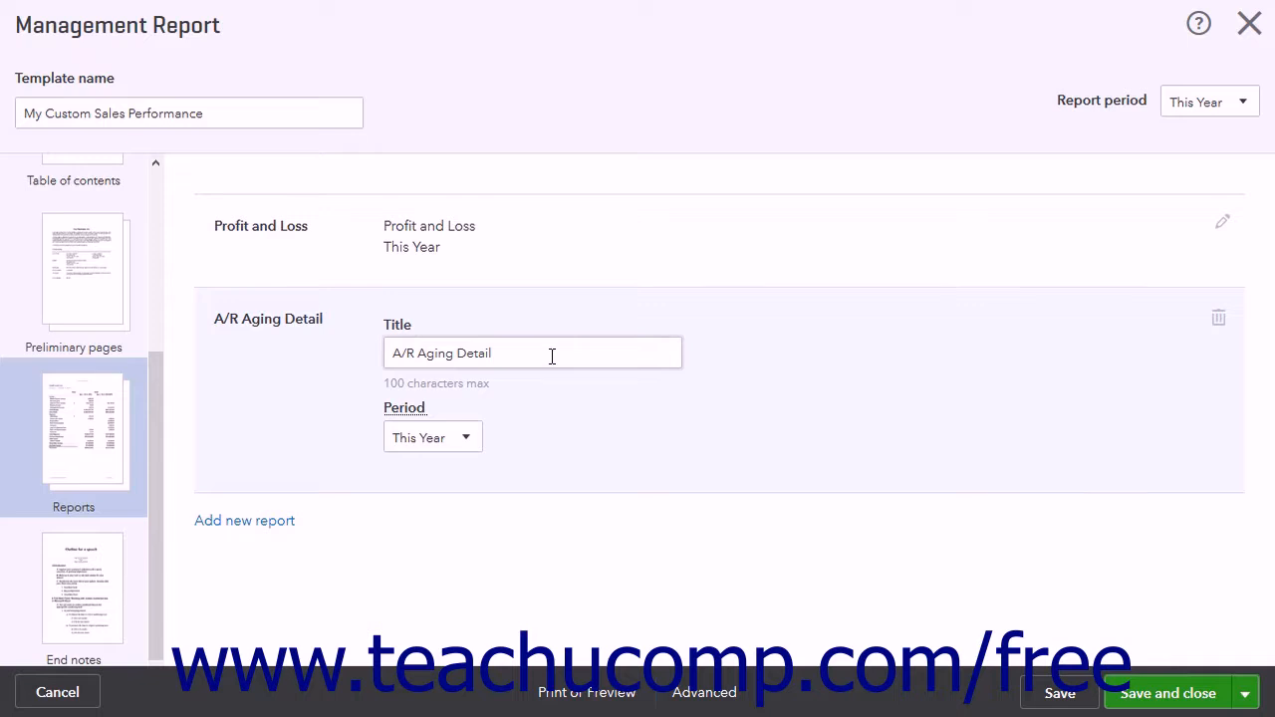
{"action": "triple_click", "coordinate": [549, 353]}
{"action": "key", "text": "Tab"}
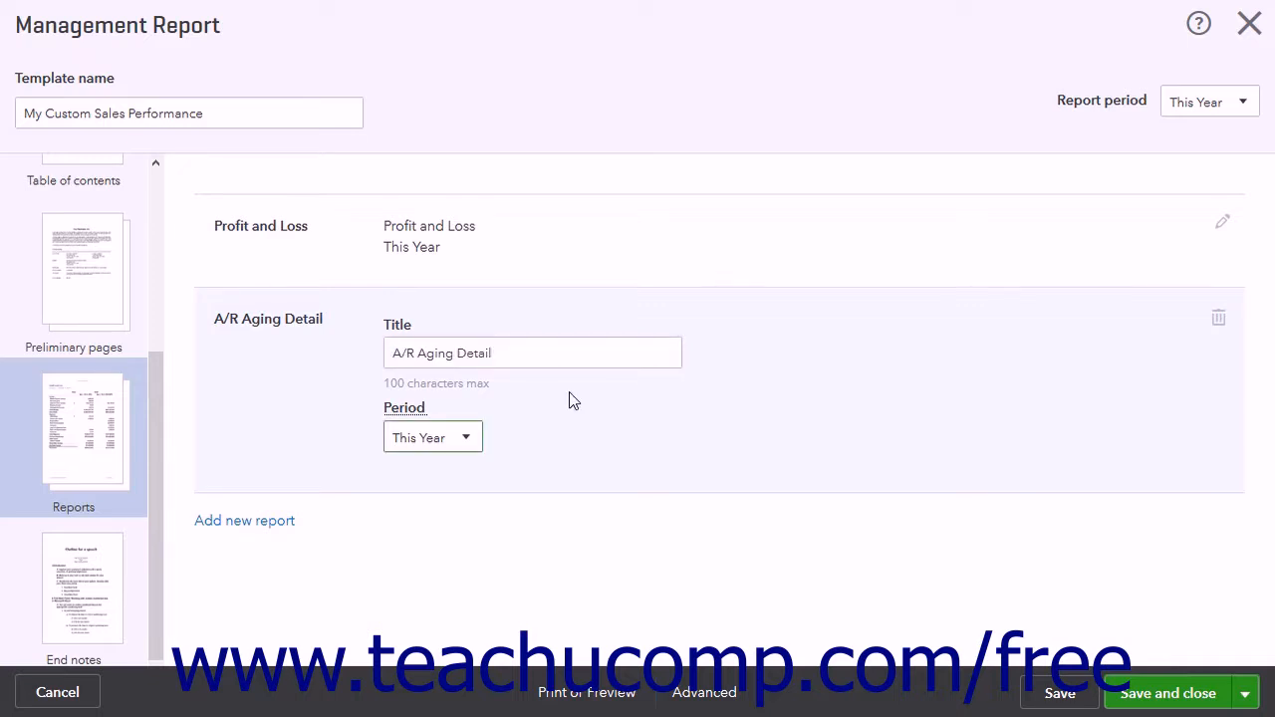
{"action": "left_click", "coordinate": [472, 438]}
{"action": "left_click", "coordinate": [469, 439]}
{"action": "left_click", "coordinate": [1222, 224]}
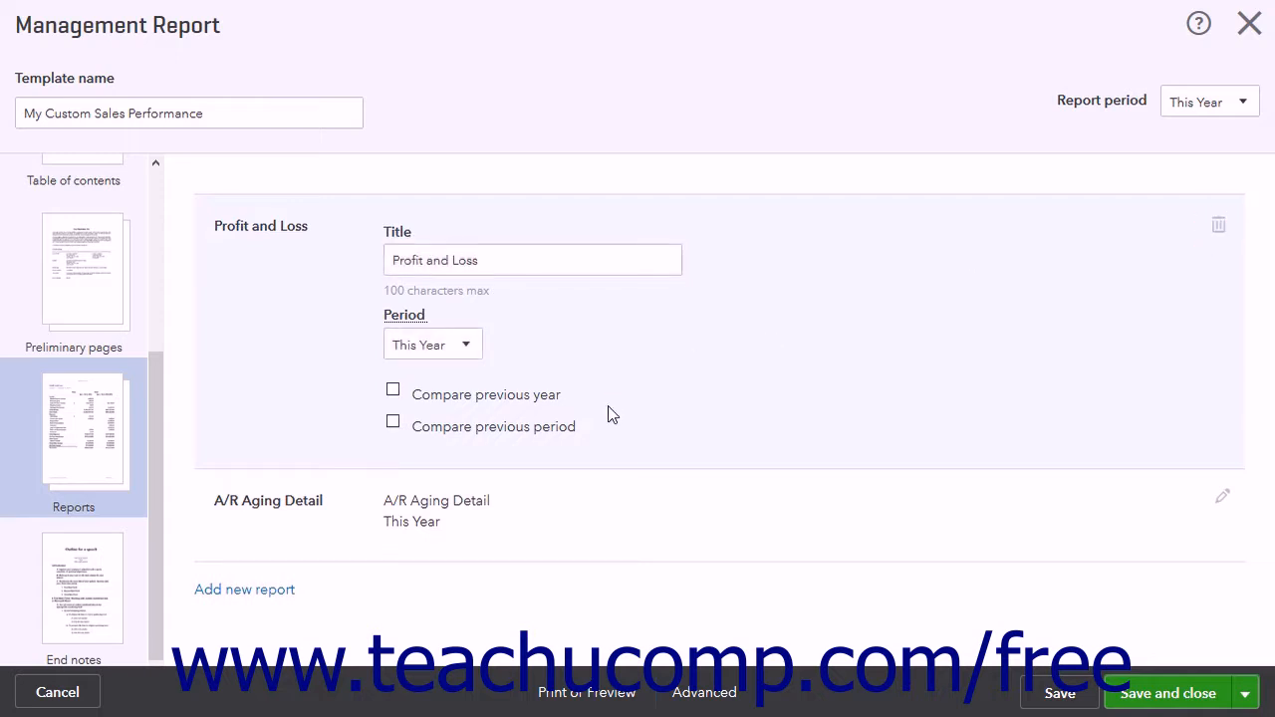
Add a new report to the template, choosing Sales by Customer Summary.
{"action": "left_click", "coordinate": [278, 595]}
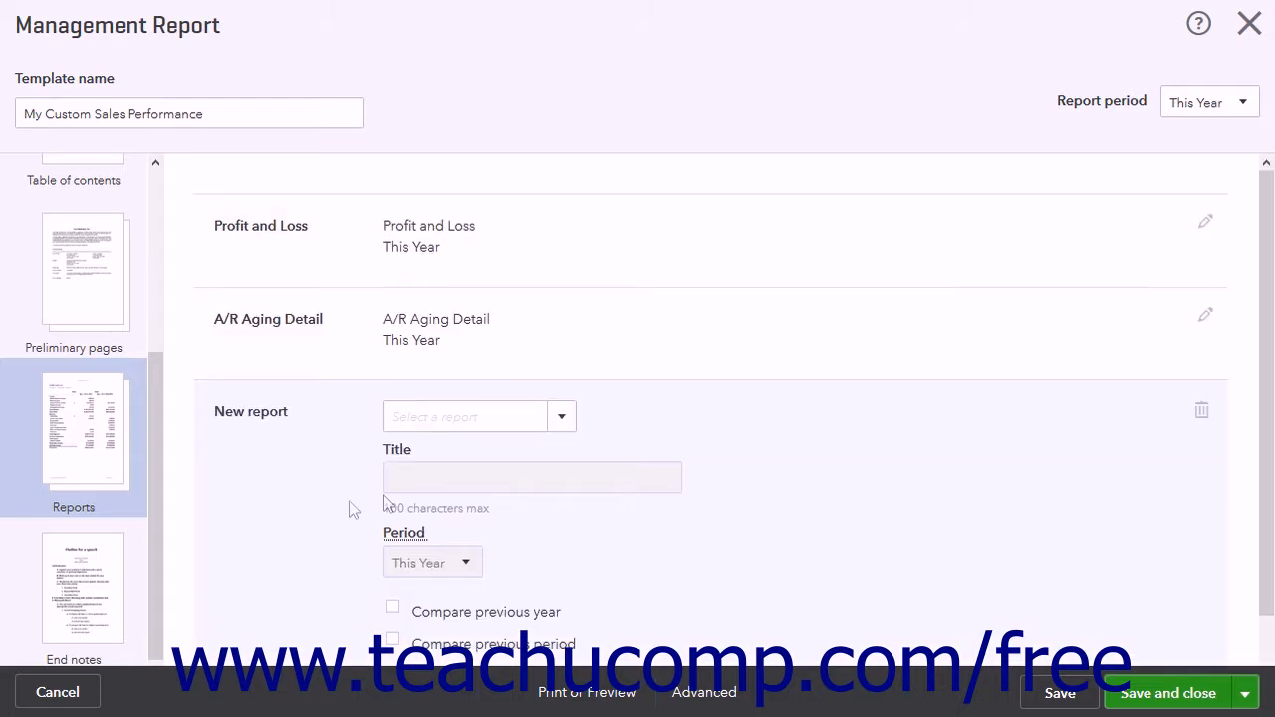
{"action": "left_click", "coordinate": [559, 424]}
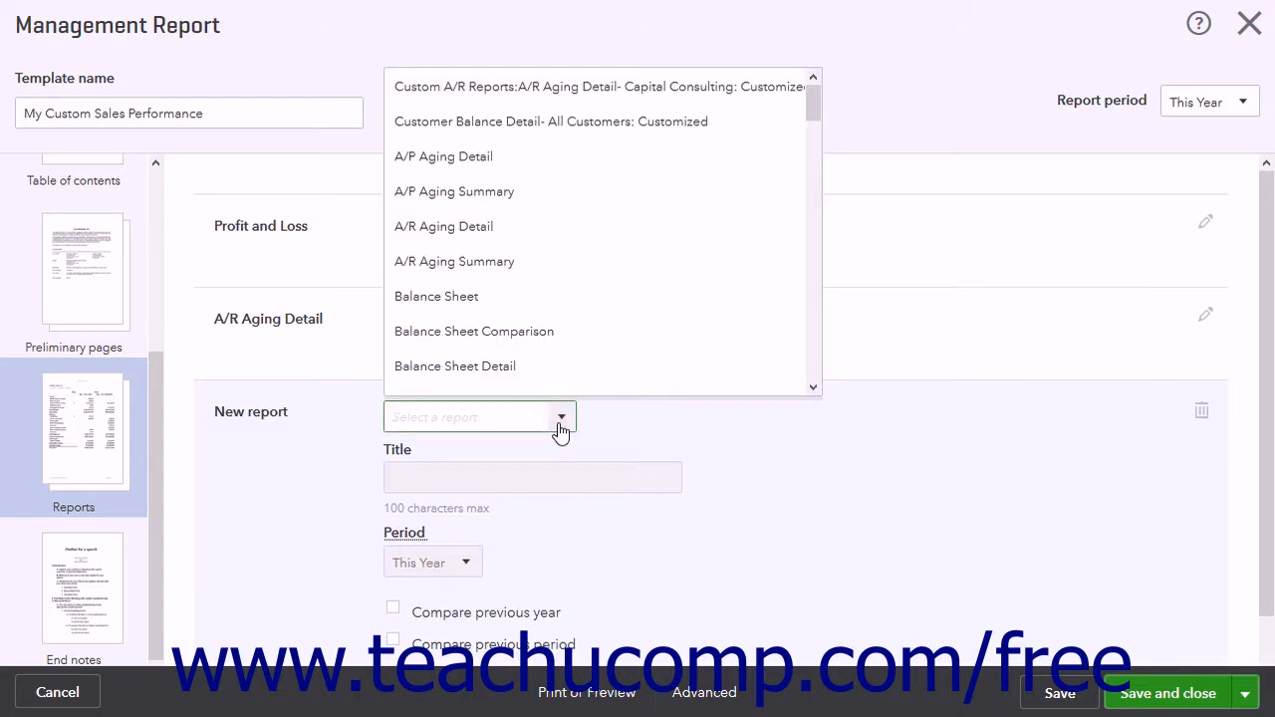
{"action": "scroll", "coordinate": [561, 349], "scroll_direction": "down", "scroll_amount": 15}
{"action": "left_click", "coordinate": [564, 345]}
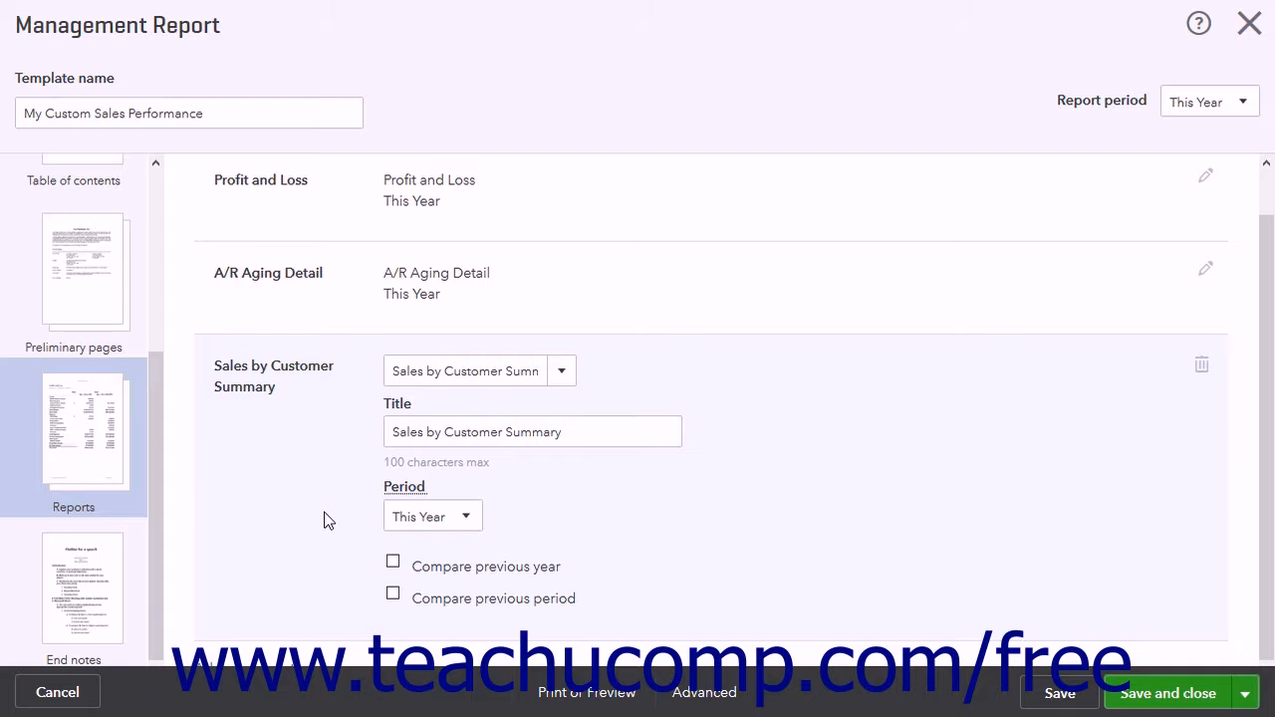
Include the breakdown of sub-accounts in the end notes, and check the page title and content fields.
{"action": "left_click", "coordinate": [76, 561]}
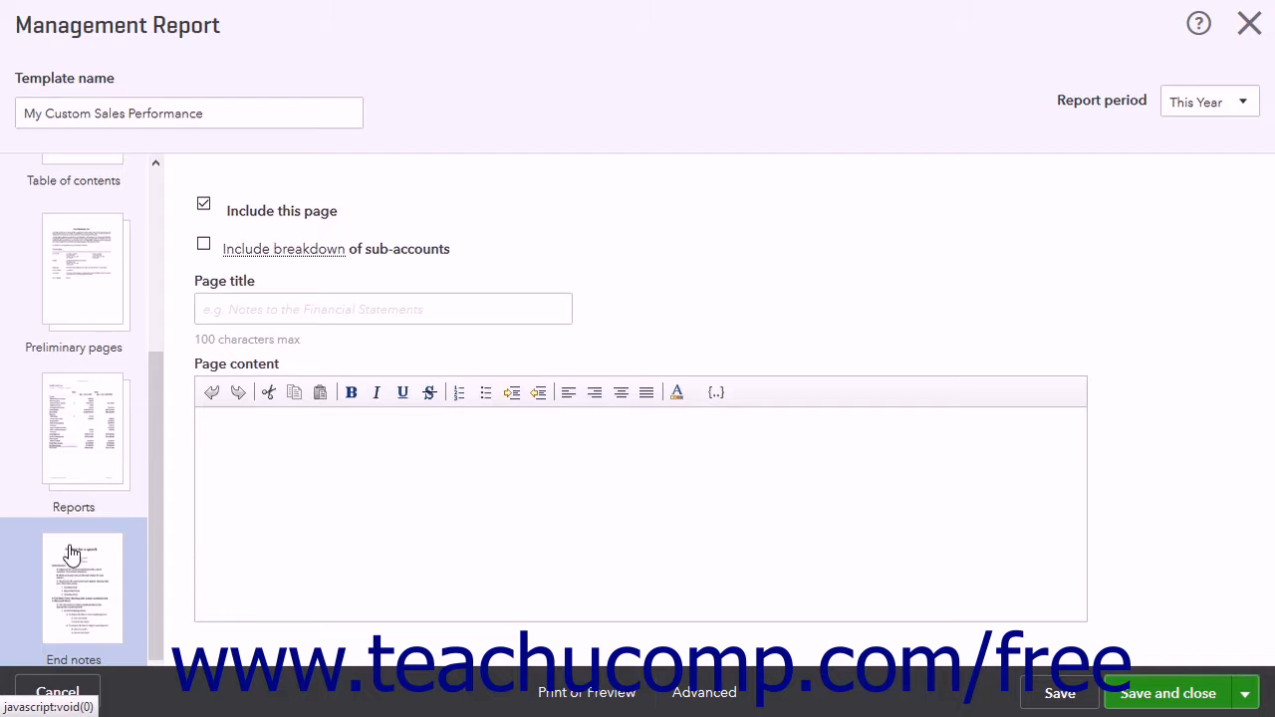
{"action": "left_click", "coordinate": [204, 247]}
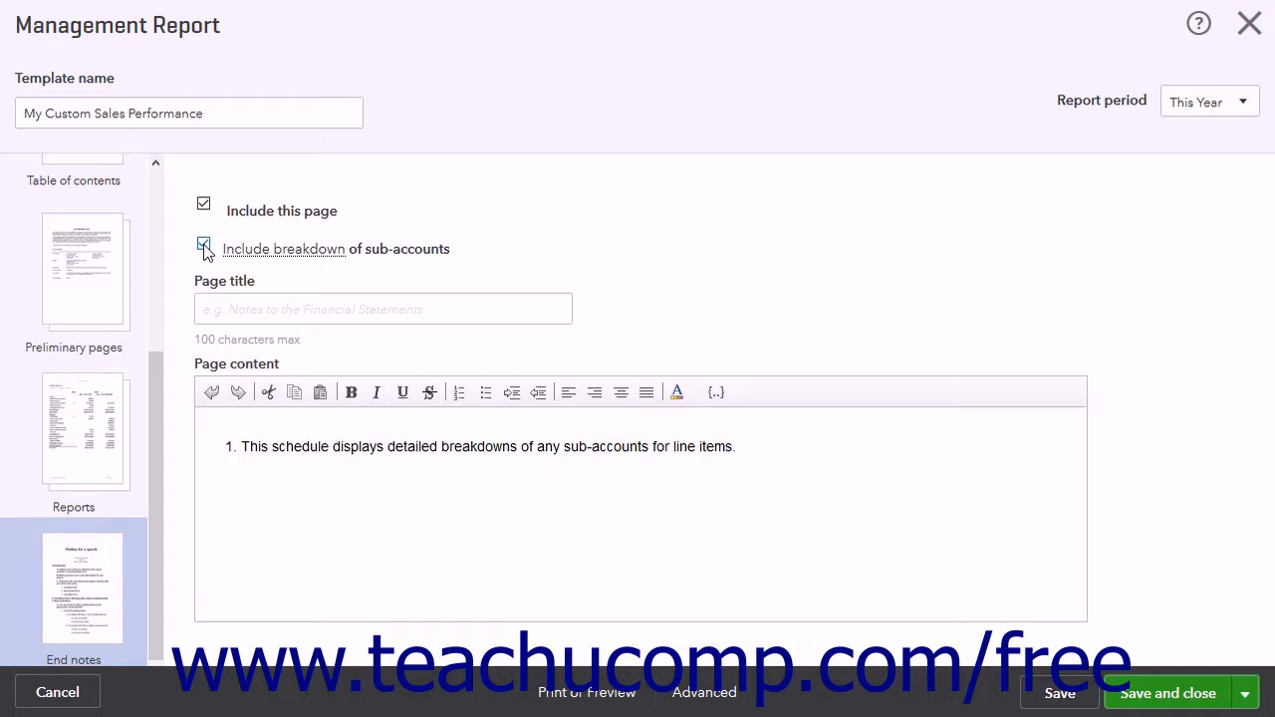
{"action": "left_click", "coordinate": [221, 300]}
{"action": "left_click", "coordinate": [223, 448]}
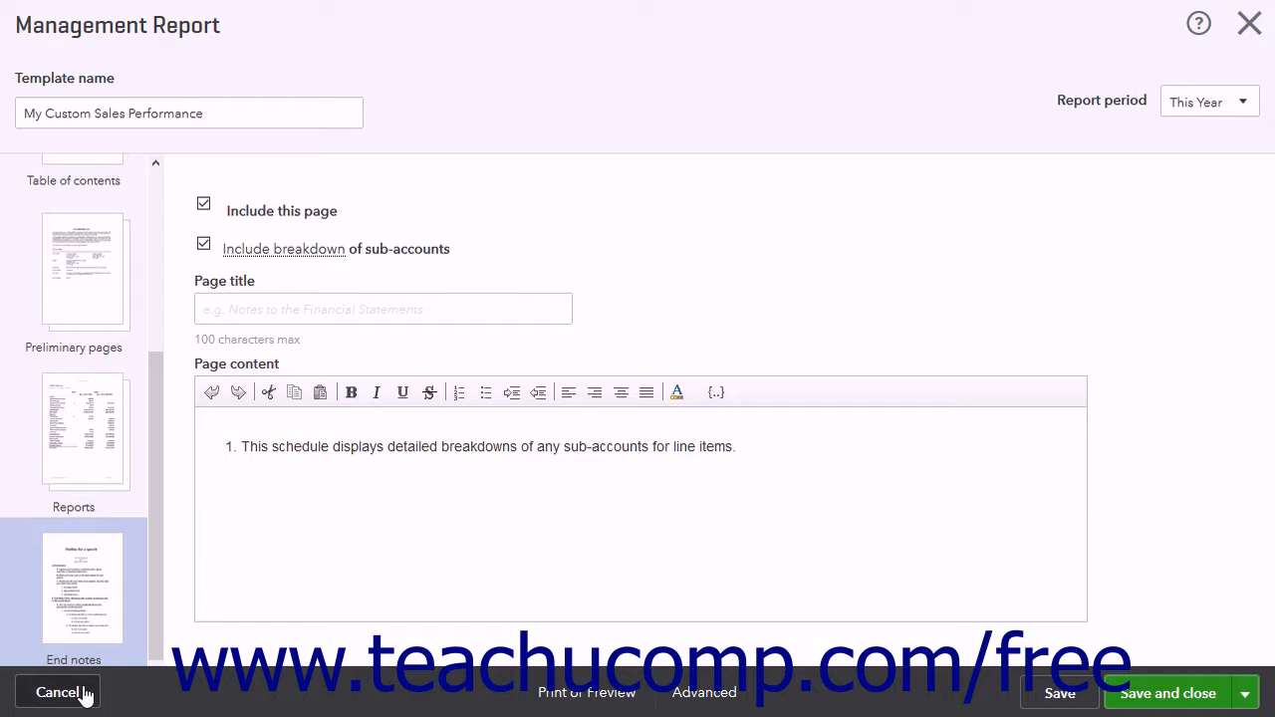
Open the print preview of the management report and close it.
{"action": "left_click", "coordinate": [559, 697]}
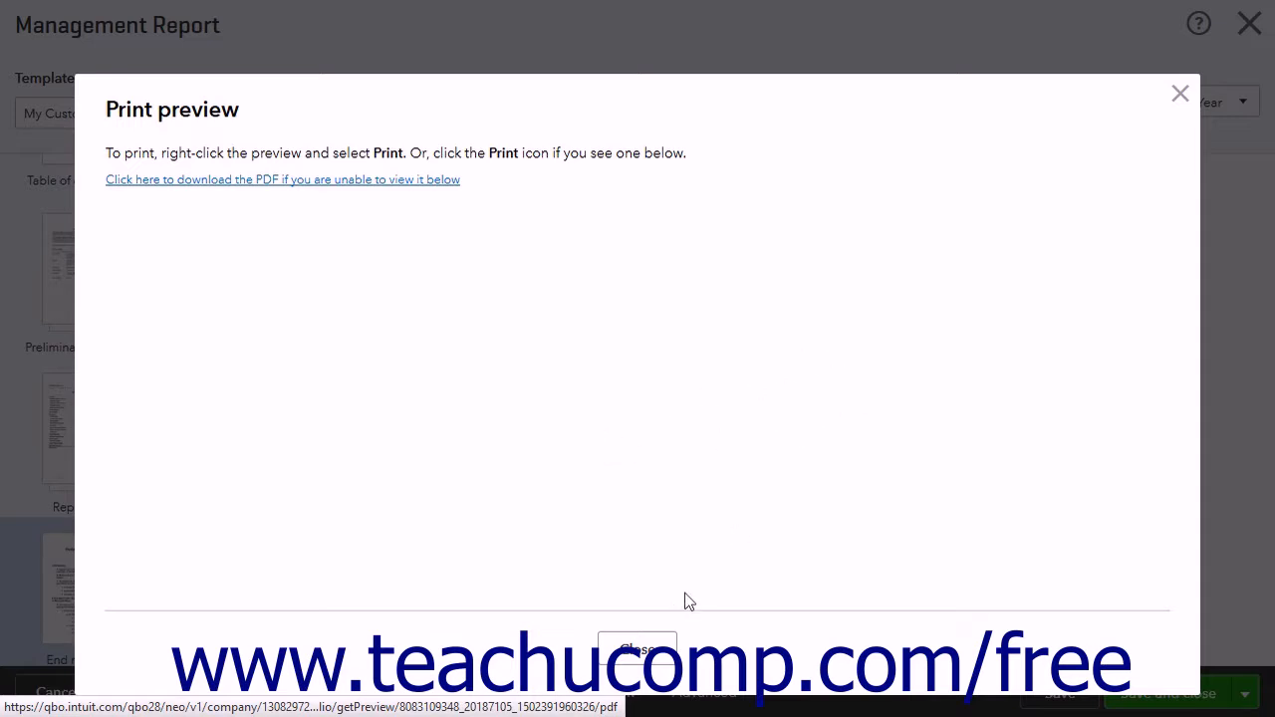
{"action": "left_click", "coordinate": [658, 643]}
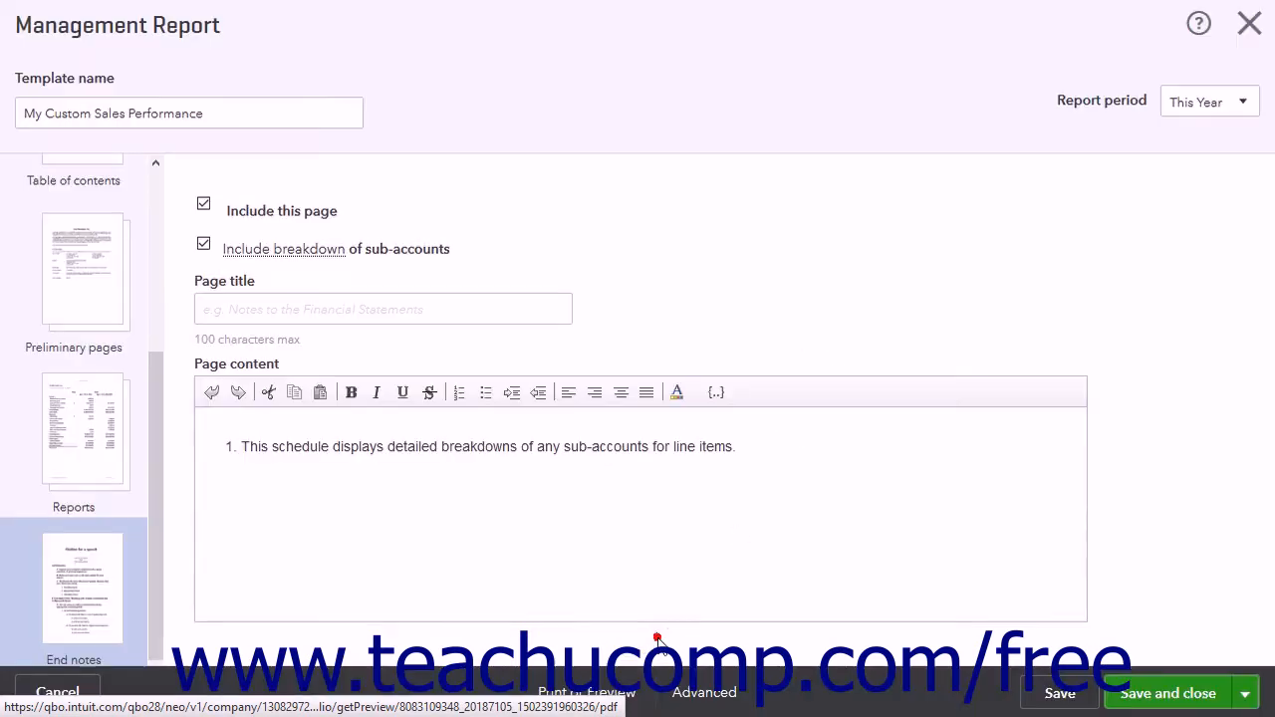
Examine the advanced settings for the company name field, header, footer and non-zero rows, including the fields insertable in the header.
{"action": "left_click", "coordinate": [702, 694]}
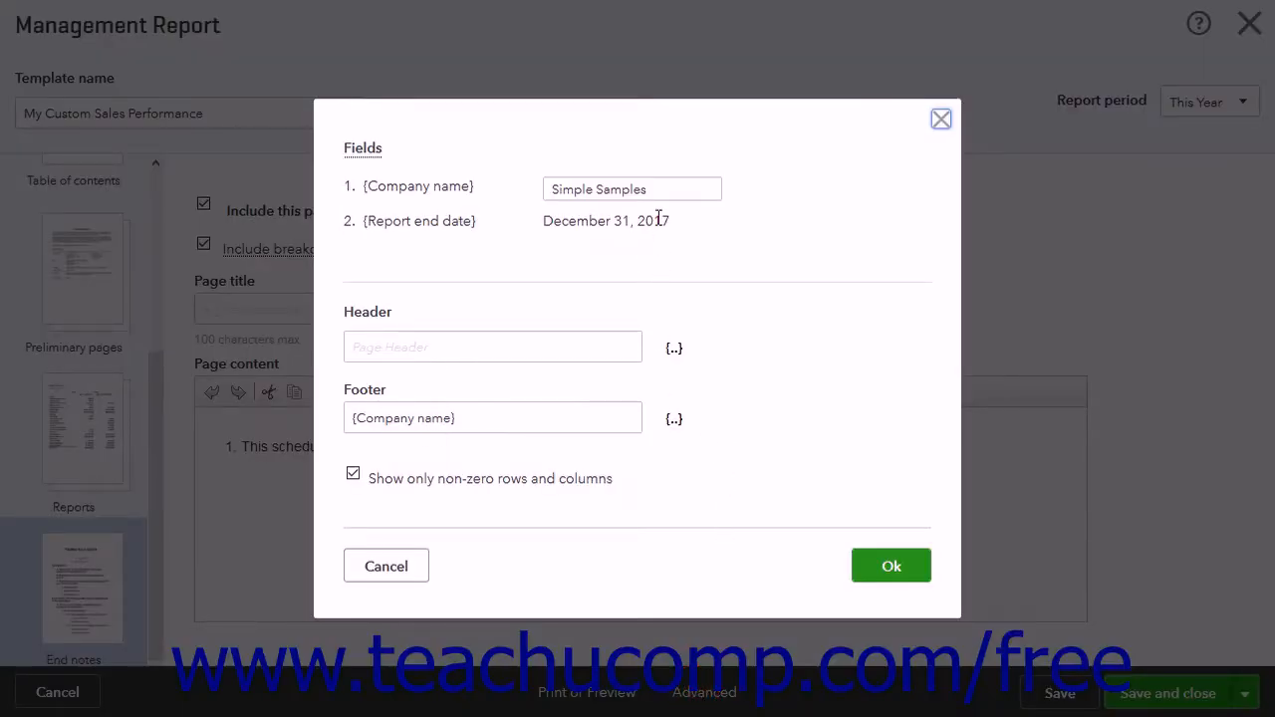
{"action": "triple_click", "coordinate": [660, 191]}
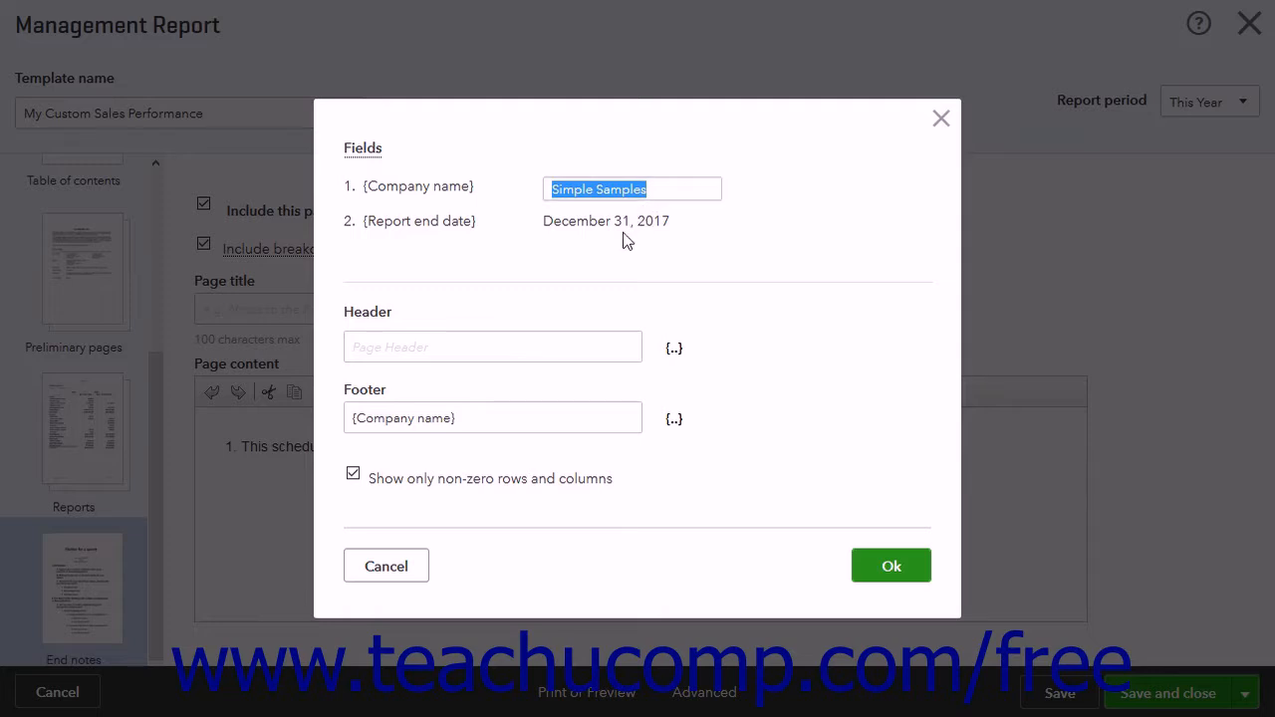
{"action": "left_click", "coordinate": [551, 344]}
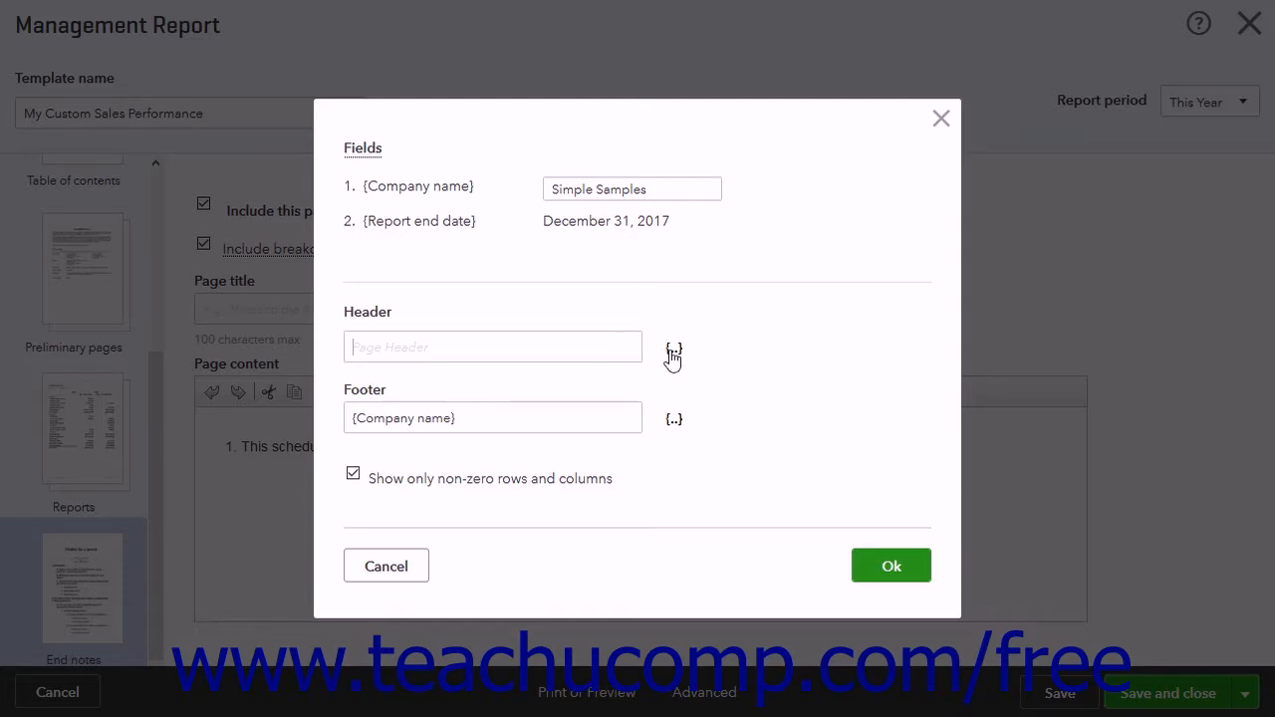
{"action": "left_click", "coordinate": [672, 354]}
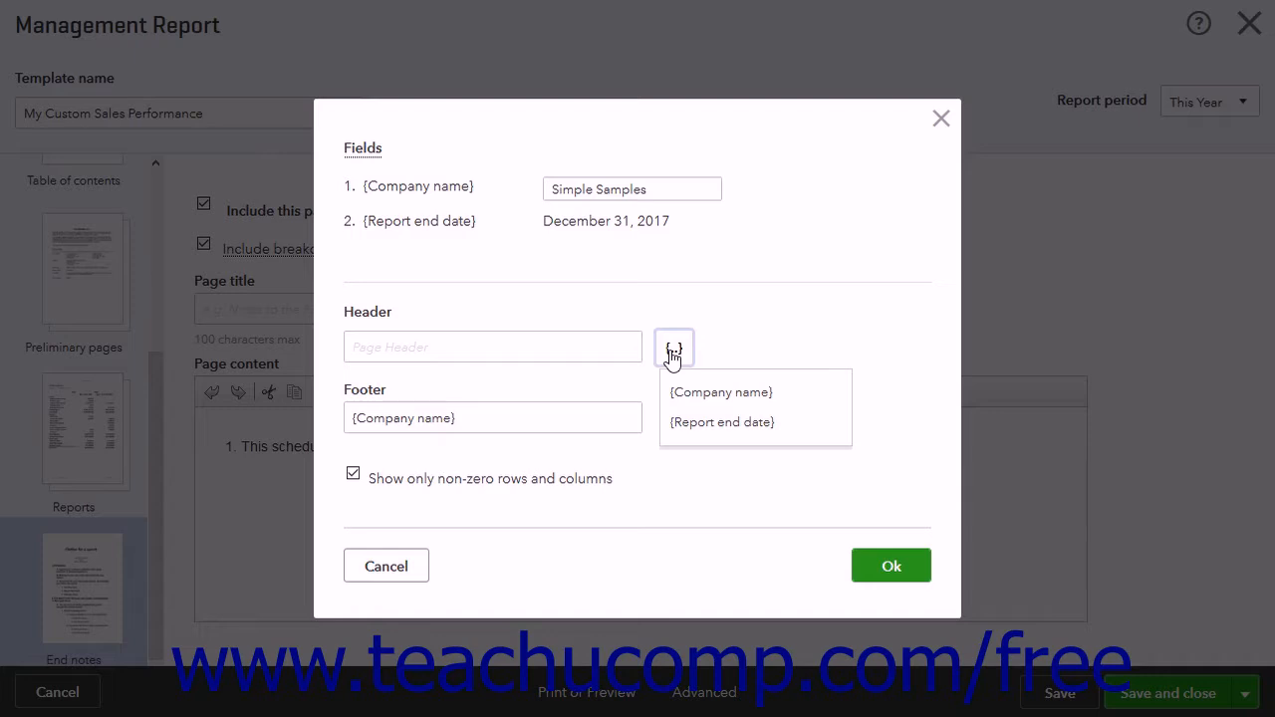
{"action": "left_click", "coordinate": [720, 354]}
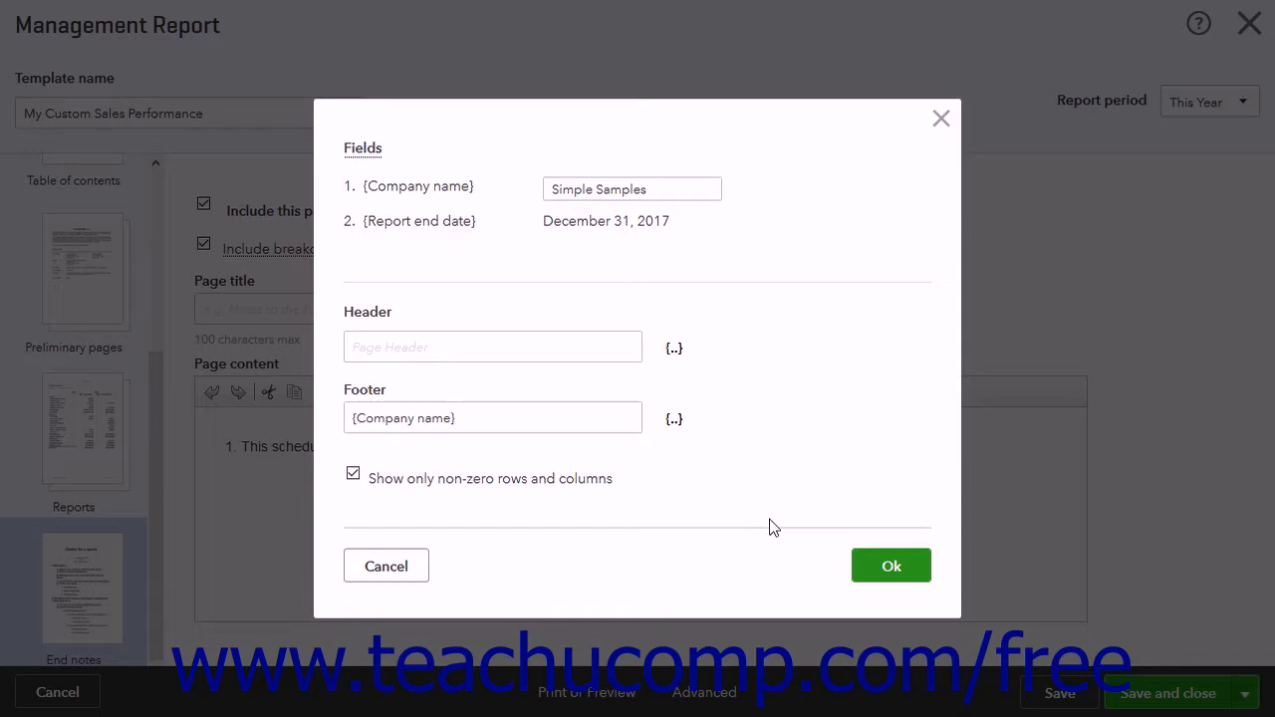
{"action": "left_click", "coordinate": [869, 564]}
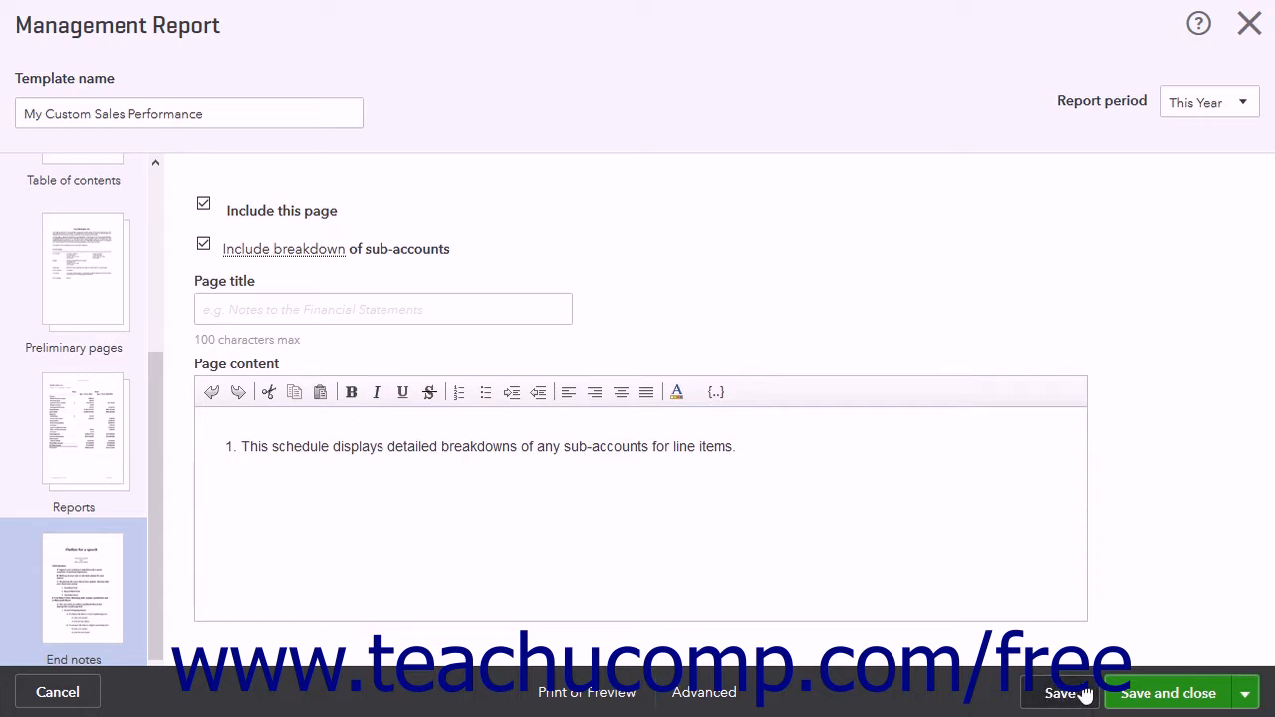
Review the alternative save, export and send options, check the template name, and save and close the management report.
{"action": "left_click", "coordinate": [1244, 695]}
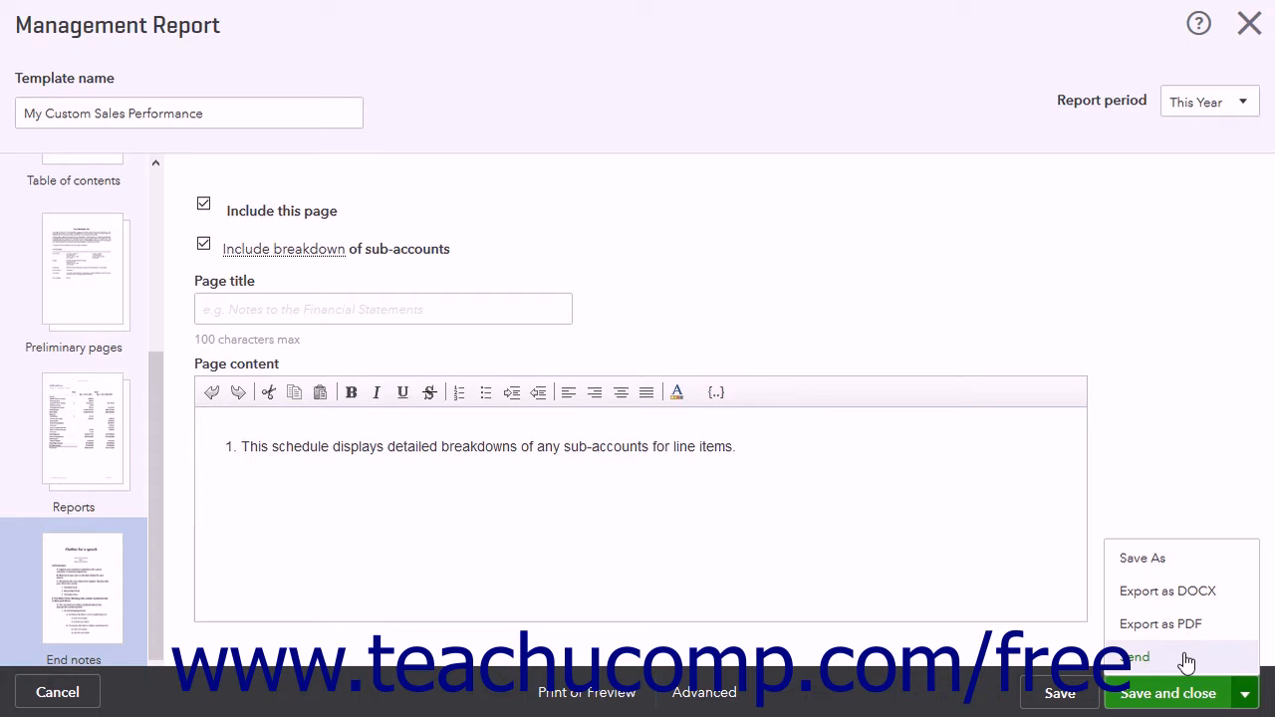
{"action": "left_click", "coordinate": [1245, 695]}
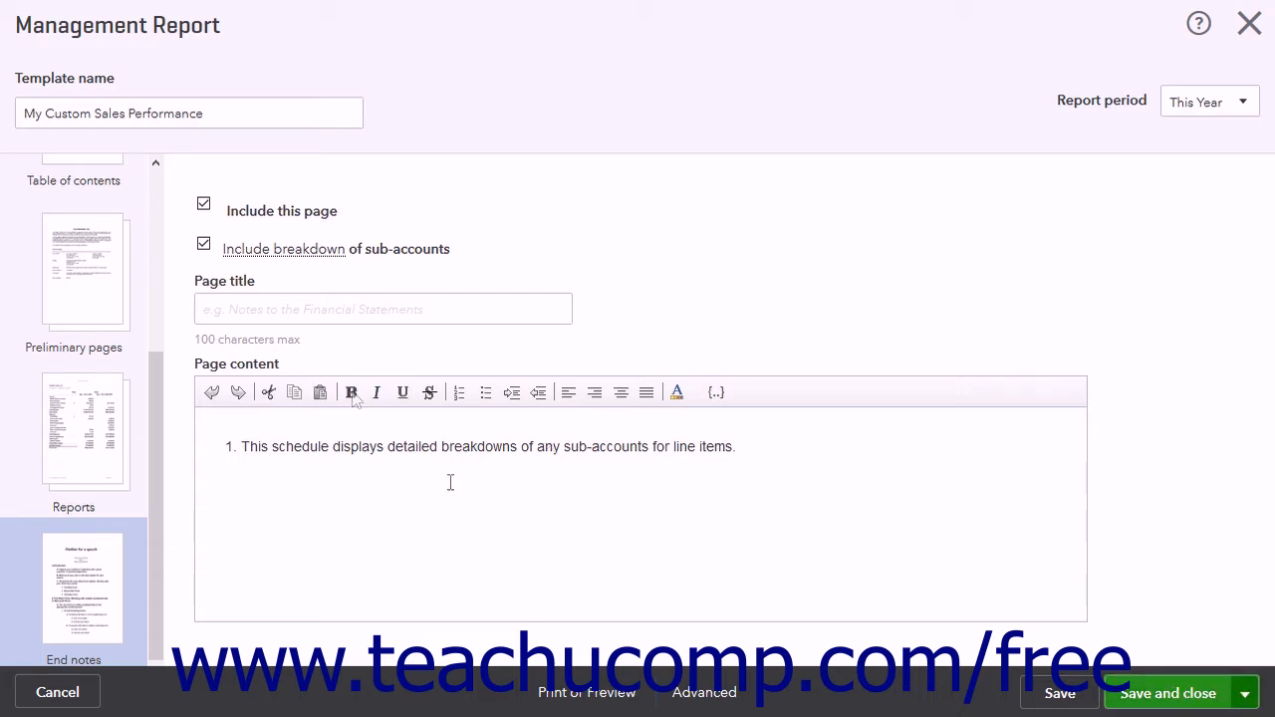
{"action": "left_click", "coordinate": [220, 114]}
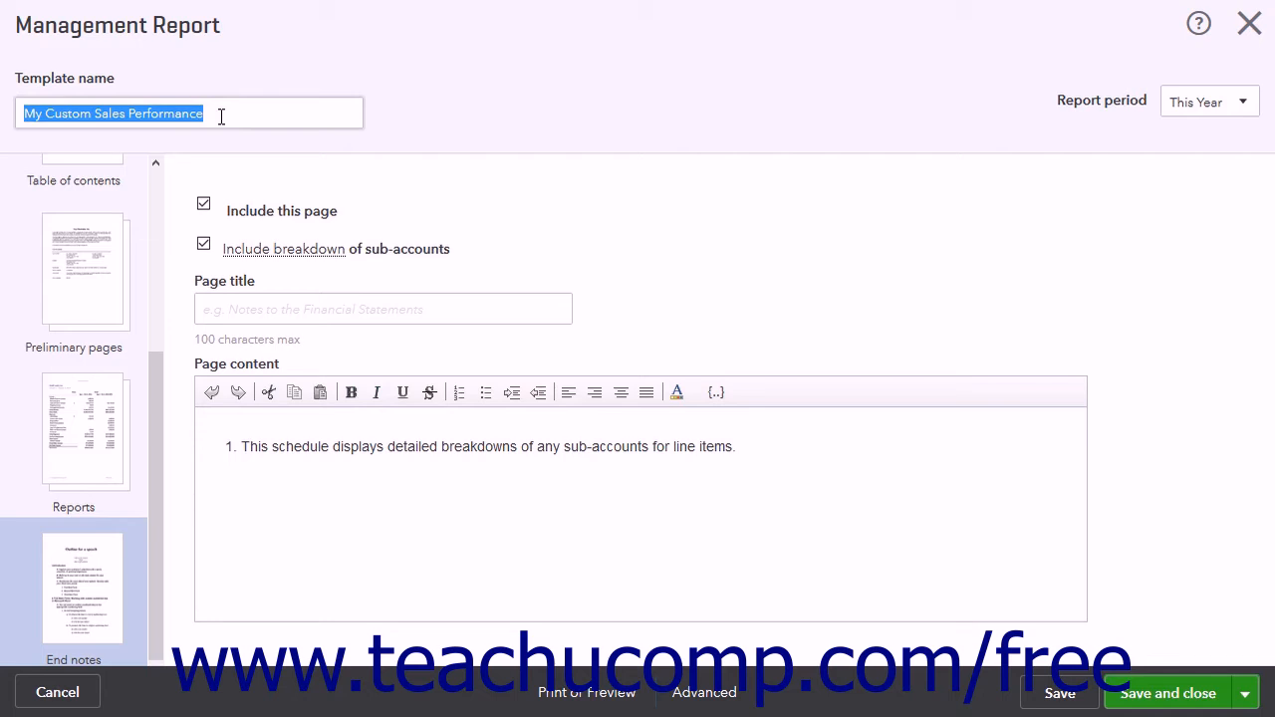
{"action": "left_click", "coordinate": [239, 115]}
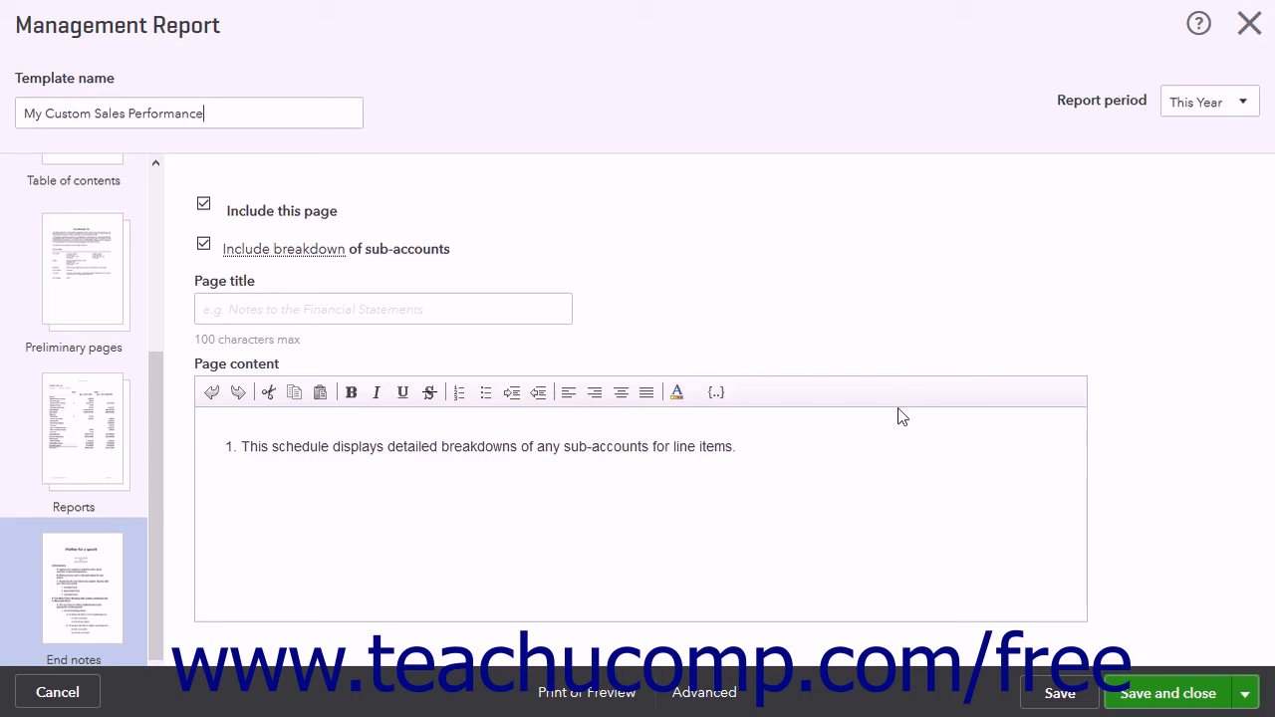
{"action": "left_click", "coordinate": [1161, 692]}
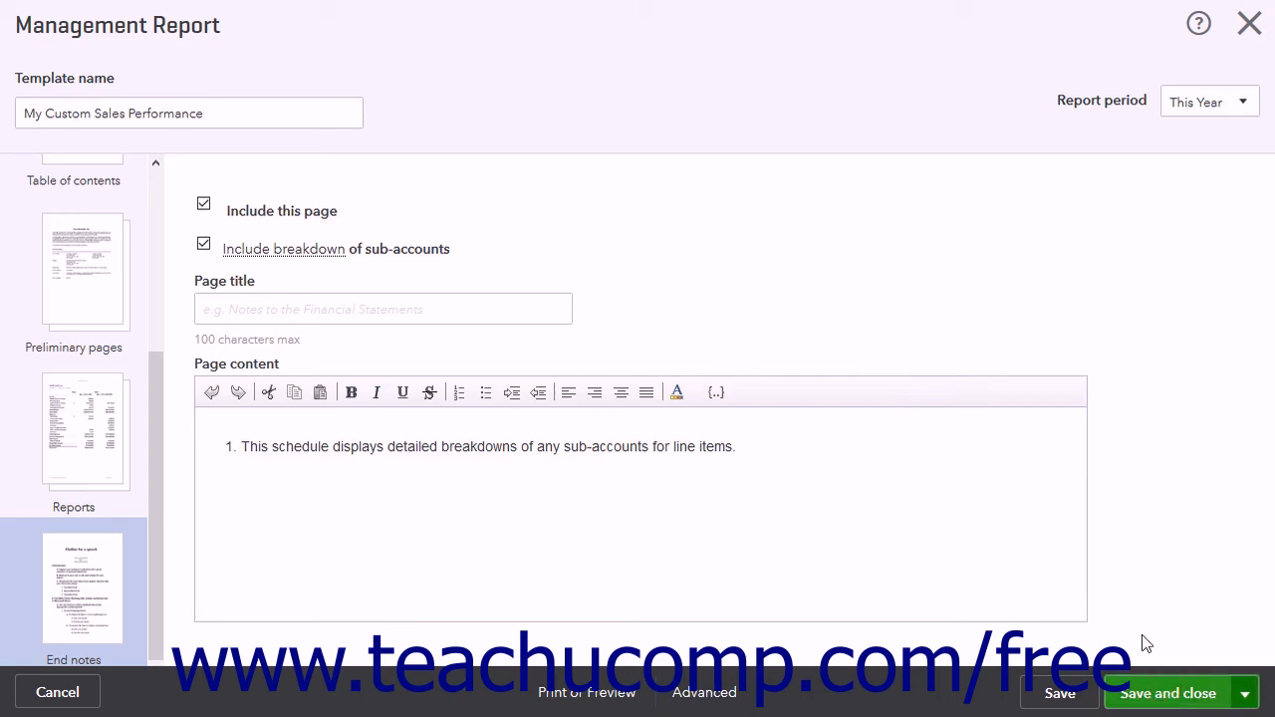